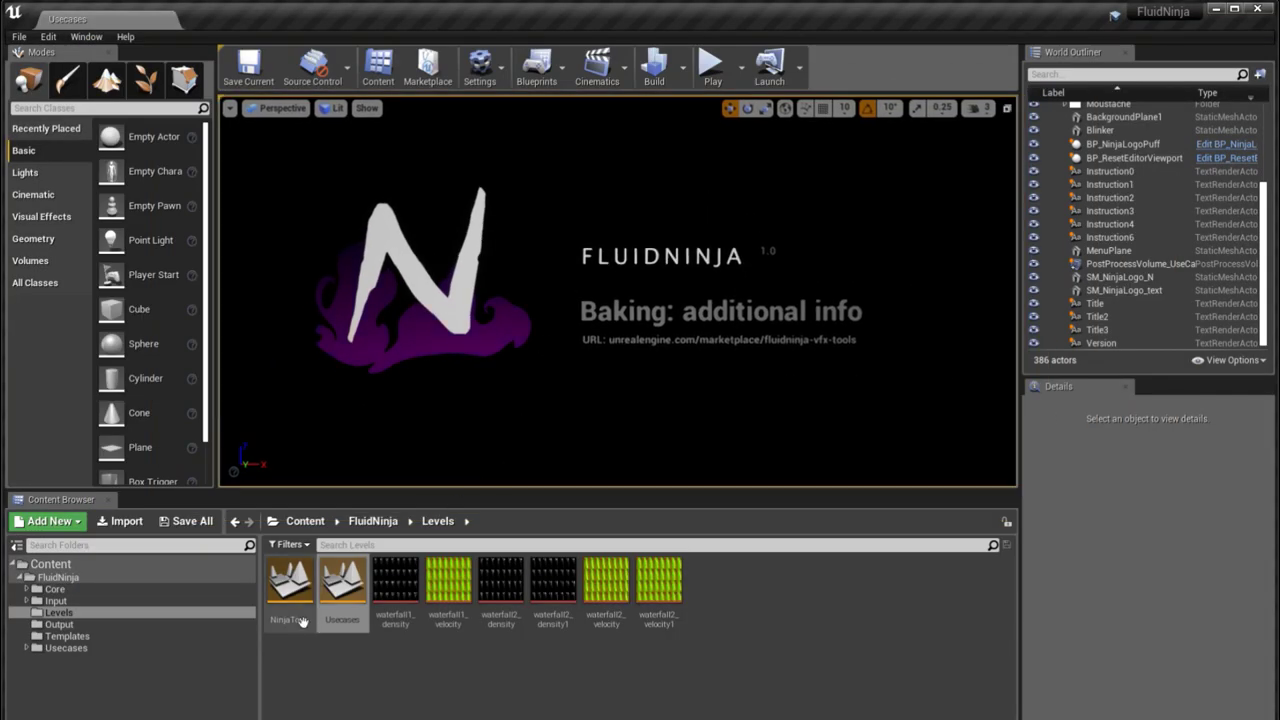
# - Load the NinjaTools level from FluidNinja > Levels, replacing the Usecases level
pyautogui.doubleClick(291, 598)
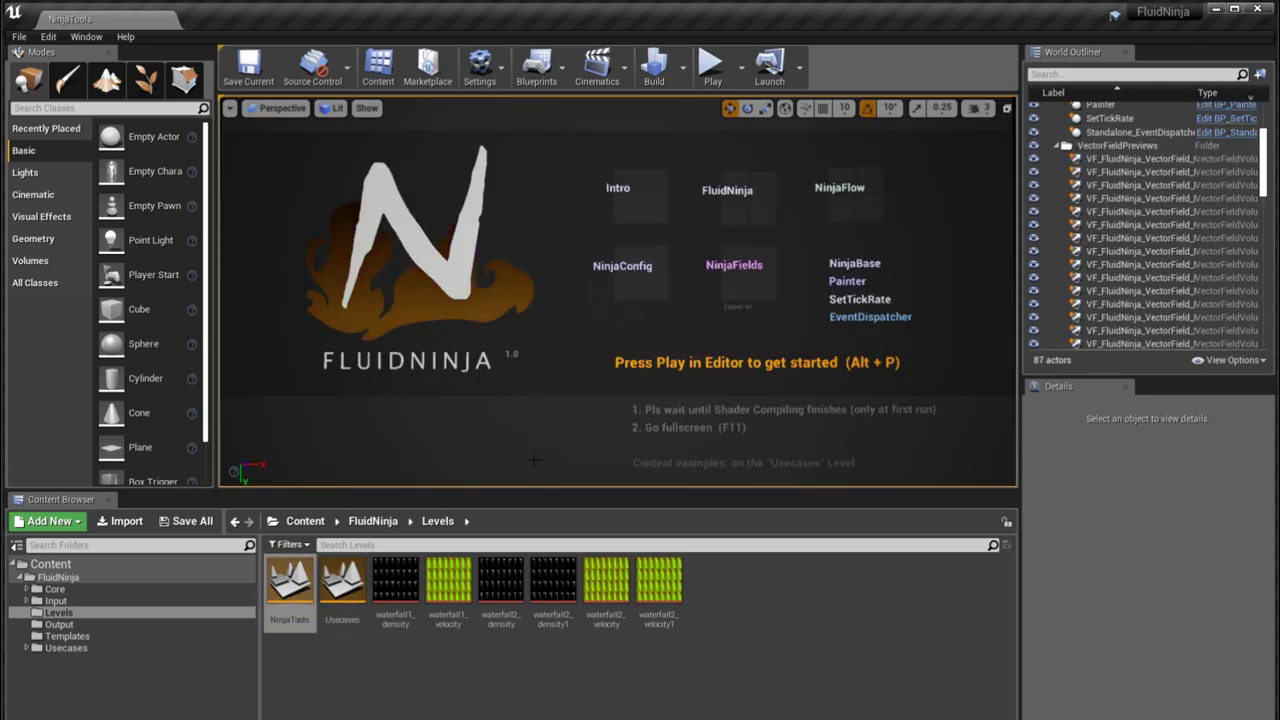
# - Go fullscreen, start Play in Editor, and load the FluidNinja module's Waterfall preset
pyautogui.press('F11')
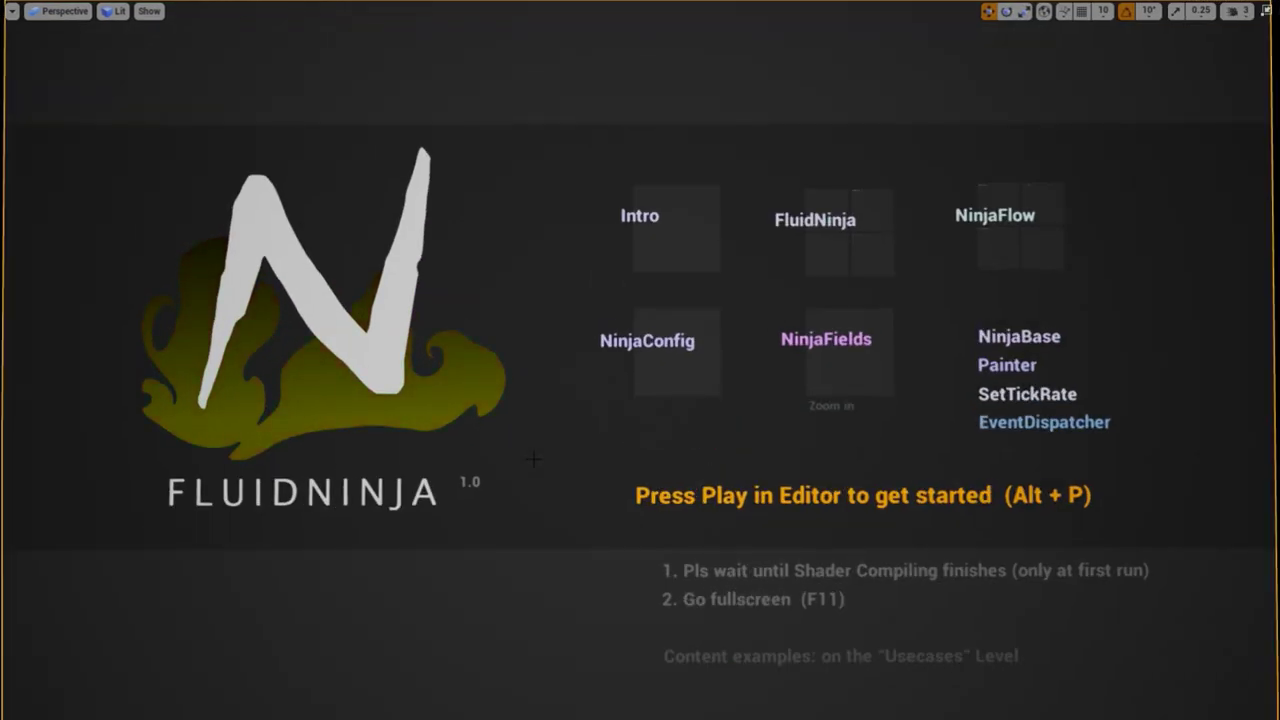
pyautogui.hotkey('alt', 'p')
pyautogui.click(160, 82)
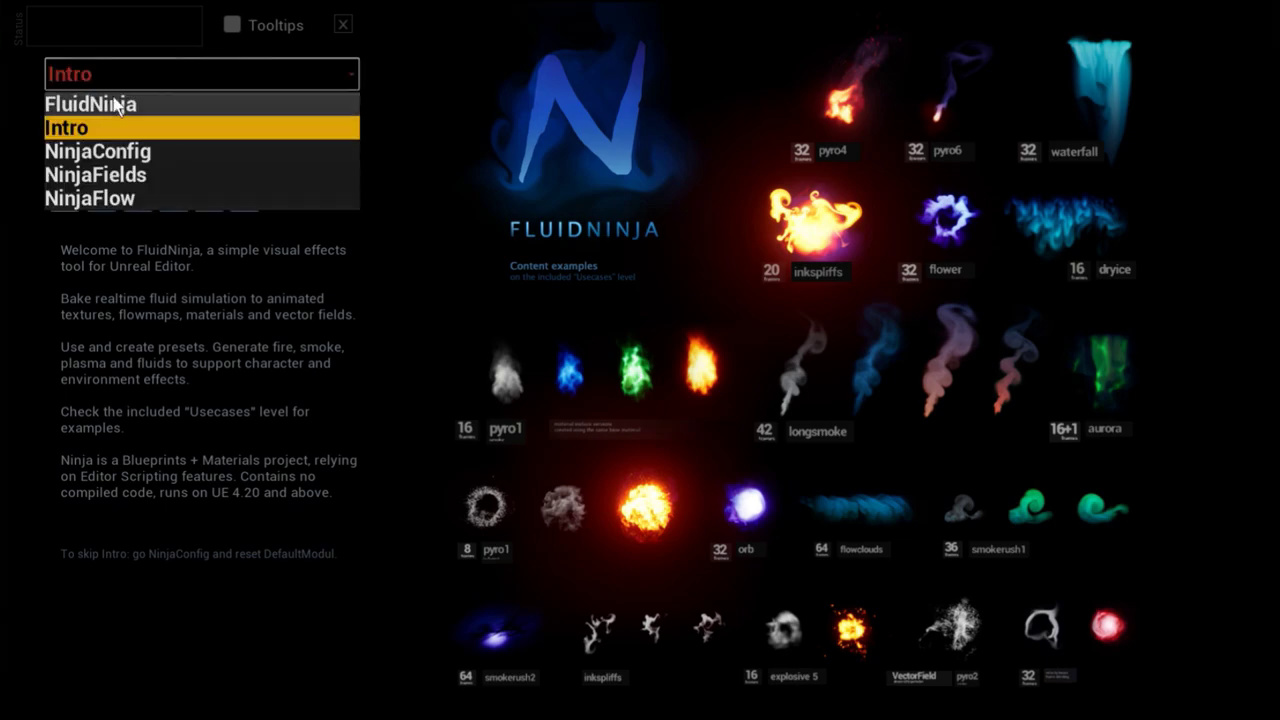
pyautogui.click(110, 100)
pyautogui.click(223, 125)
pyautogui.scroll(-10, 200, 400)
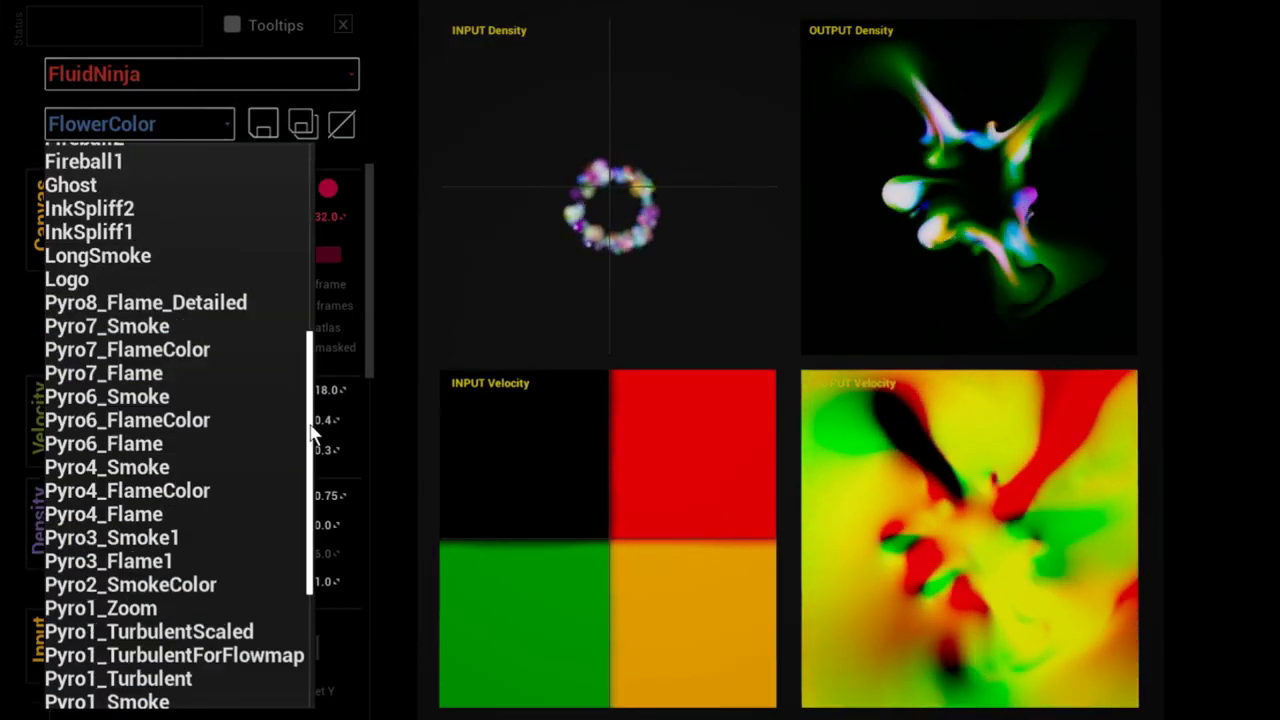
pyautogui.click(150, 697)
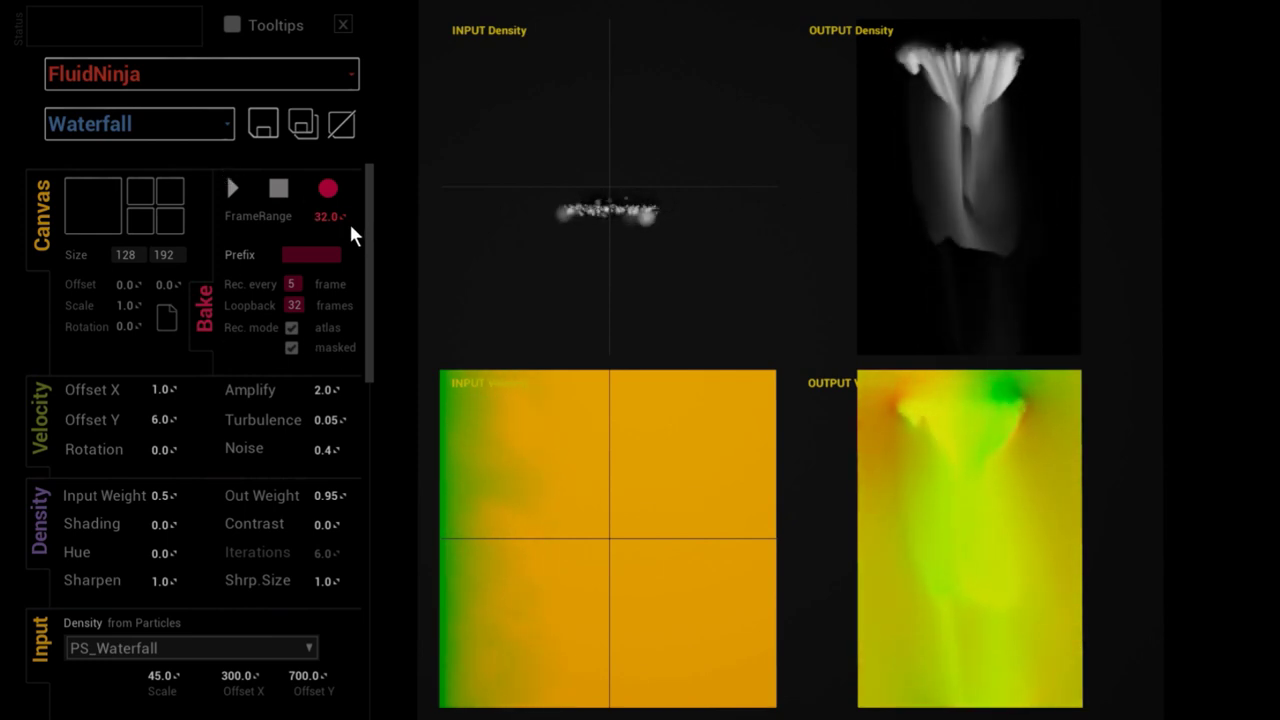
# - Toggle the Bake panel's Rec. mode between atlas and sequence, ending on sequence
pyautogui.click(290, 328)
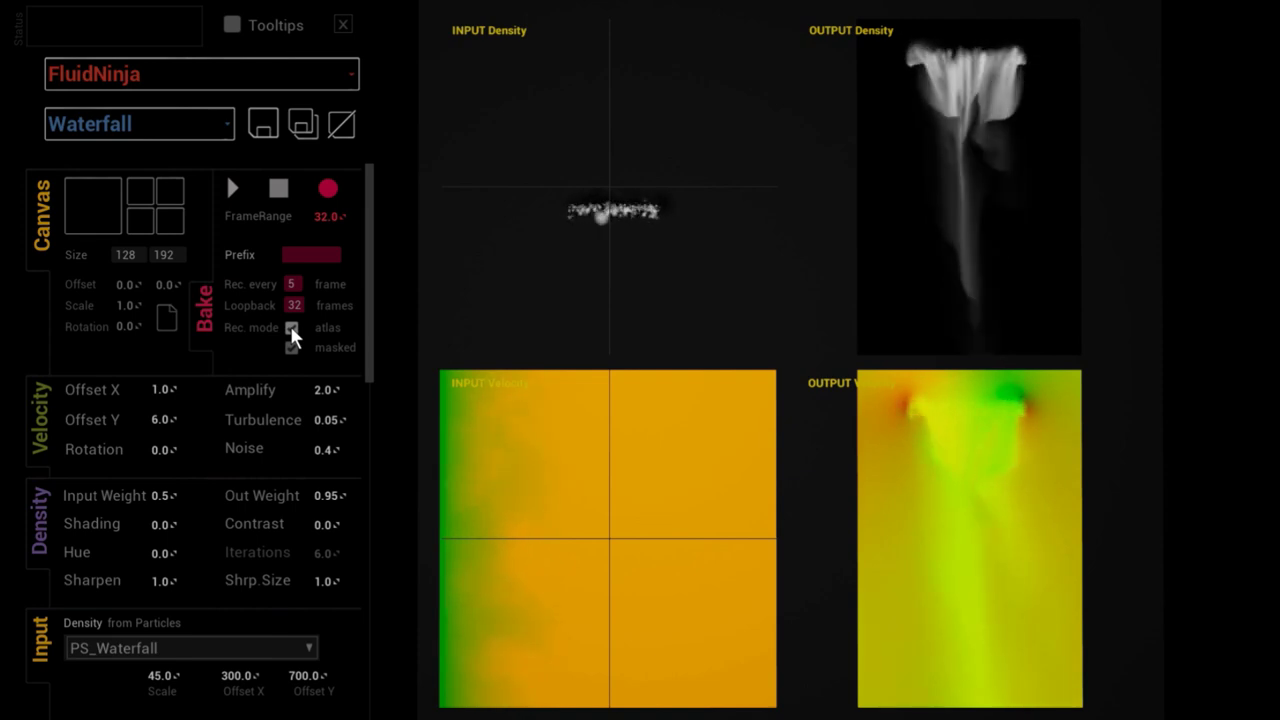
pyautogui.click(291, 328)
pyautogui.click(291, 328)
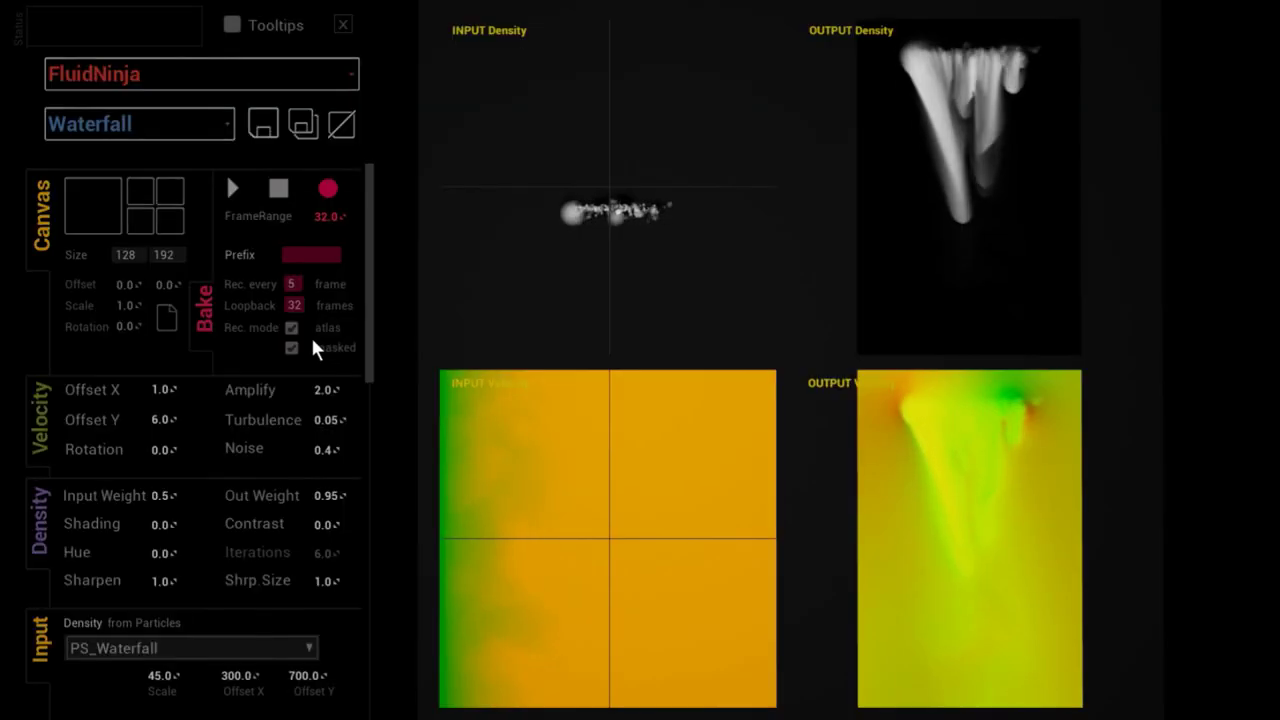
pyautogui.click(290, 328)
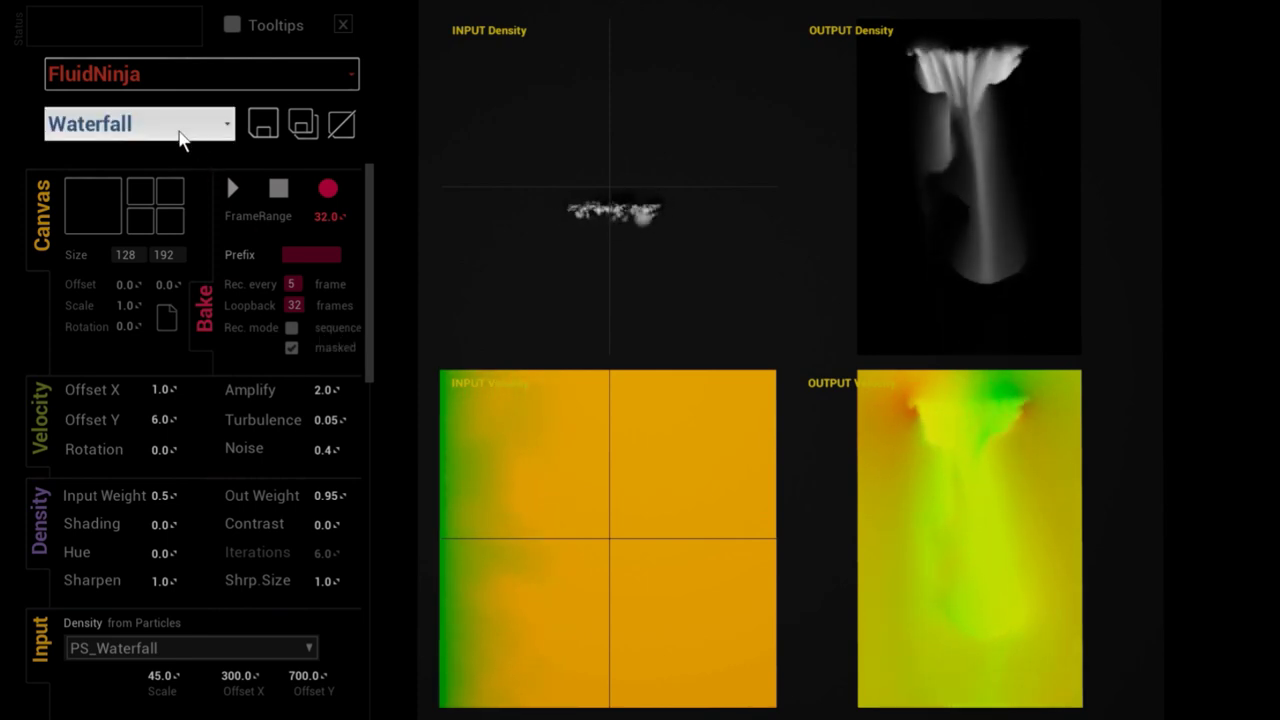
pyautogui.click(126, 74)
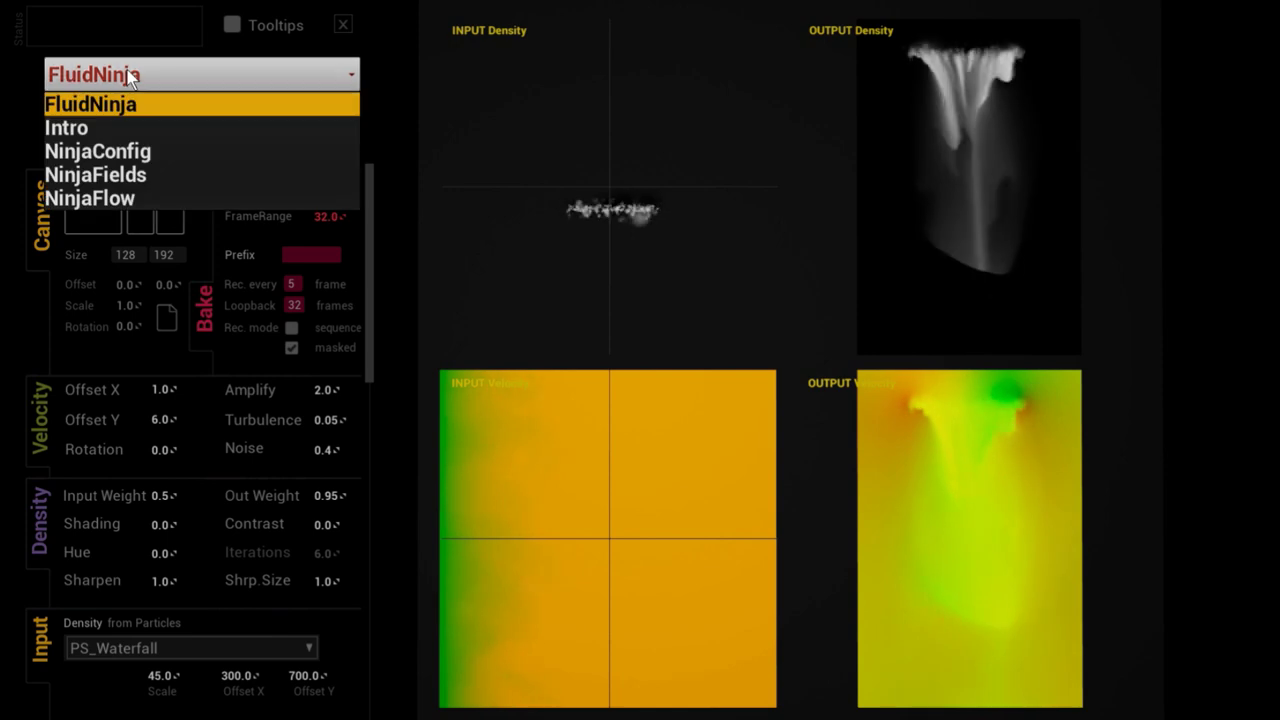
pyautogui.click(125, 150)
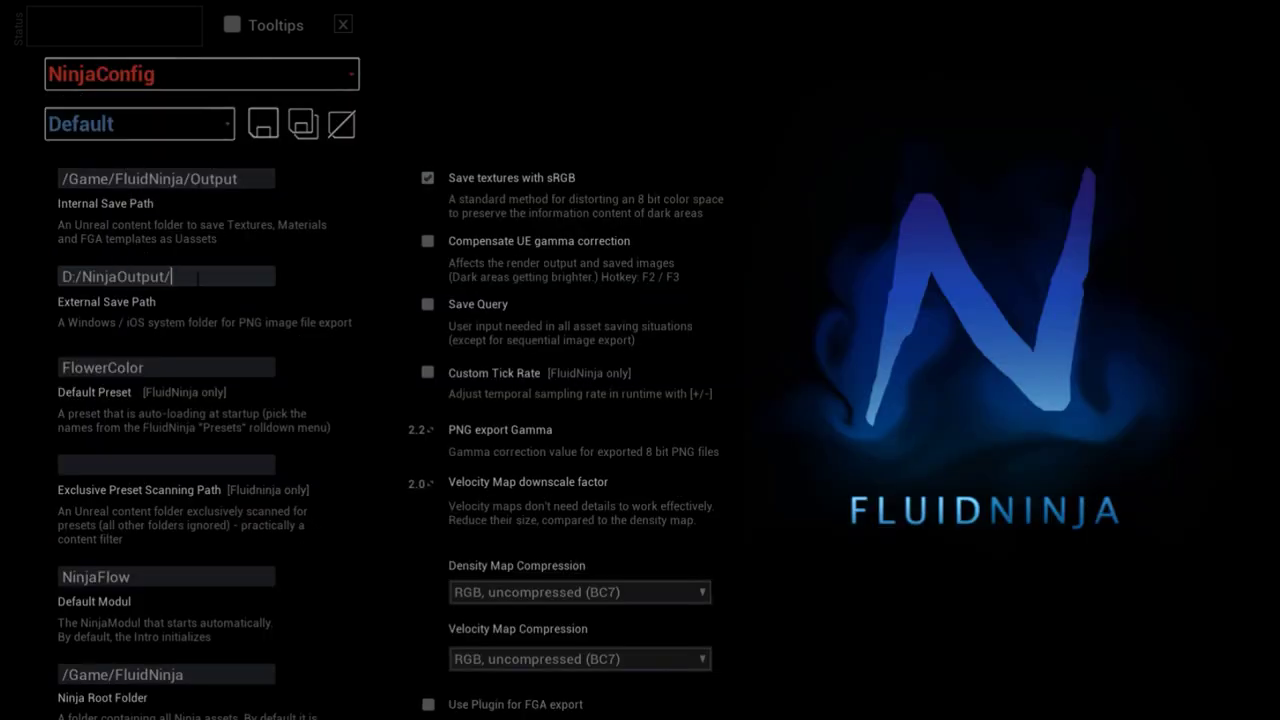
pyautogui.click(155, 88)
pyautogui.click(150, 103)
pyautogui.click(160, 118)
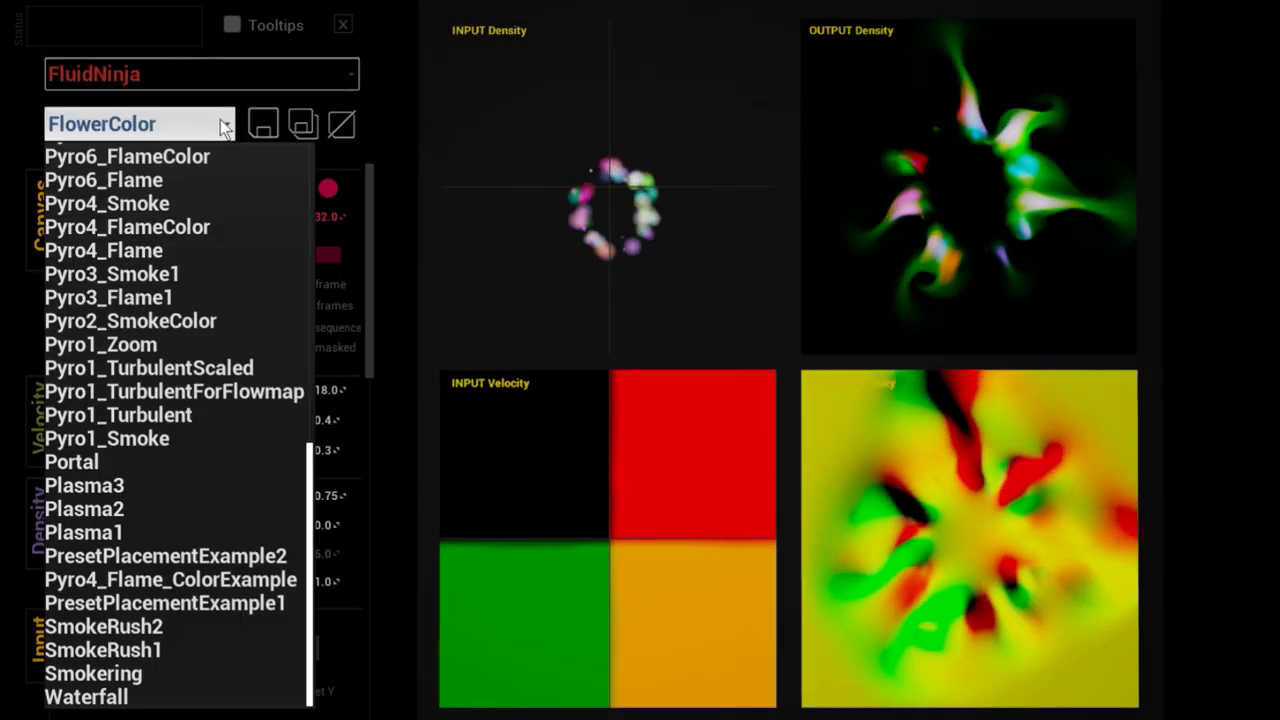
pyautogui.click(150, 697)
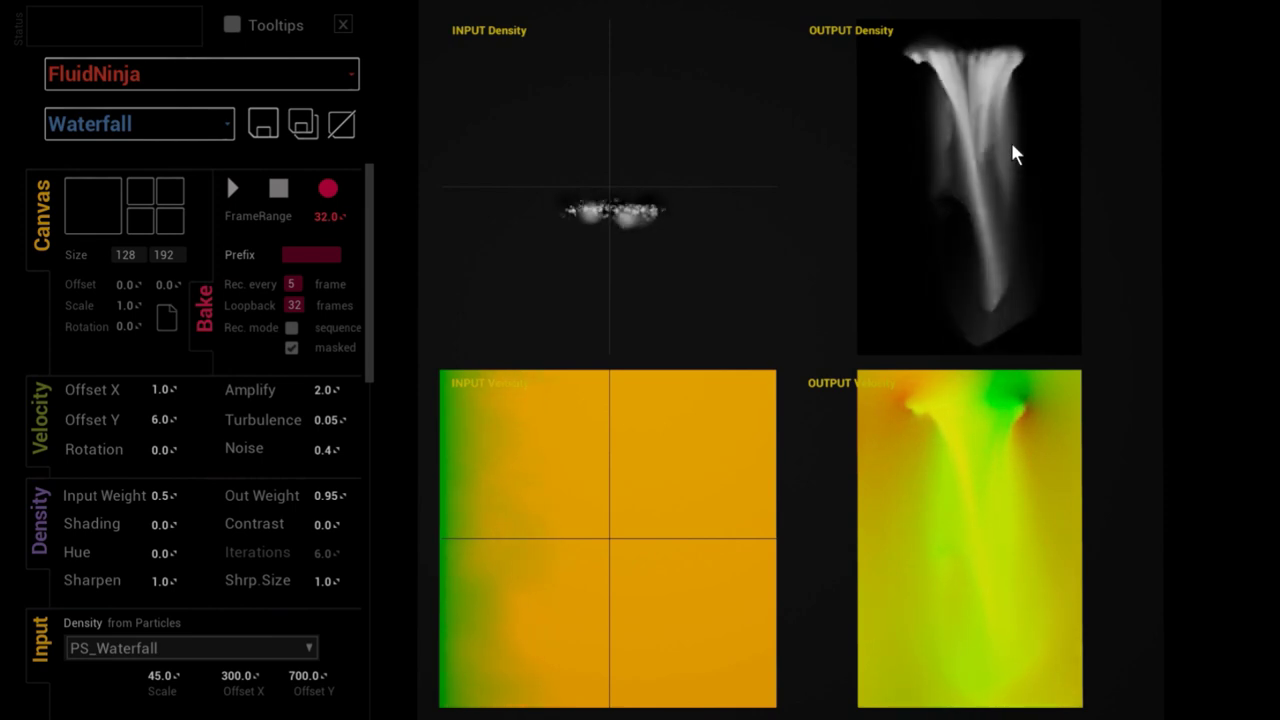
# - Set unmasked atlas recording with output prefix waterfall3 and start the bake
pyautogui.click(292, 328)
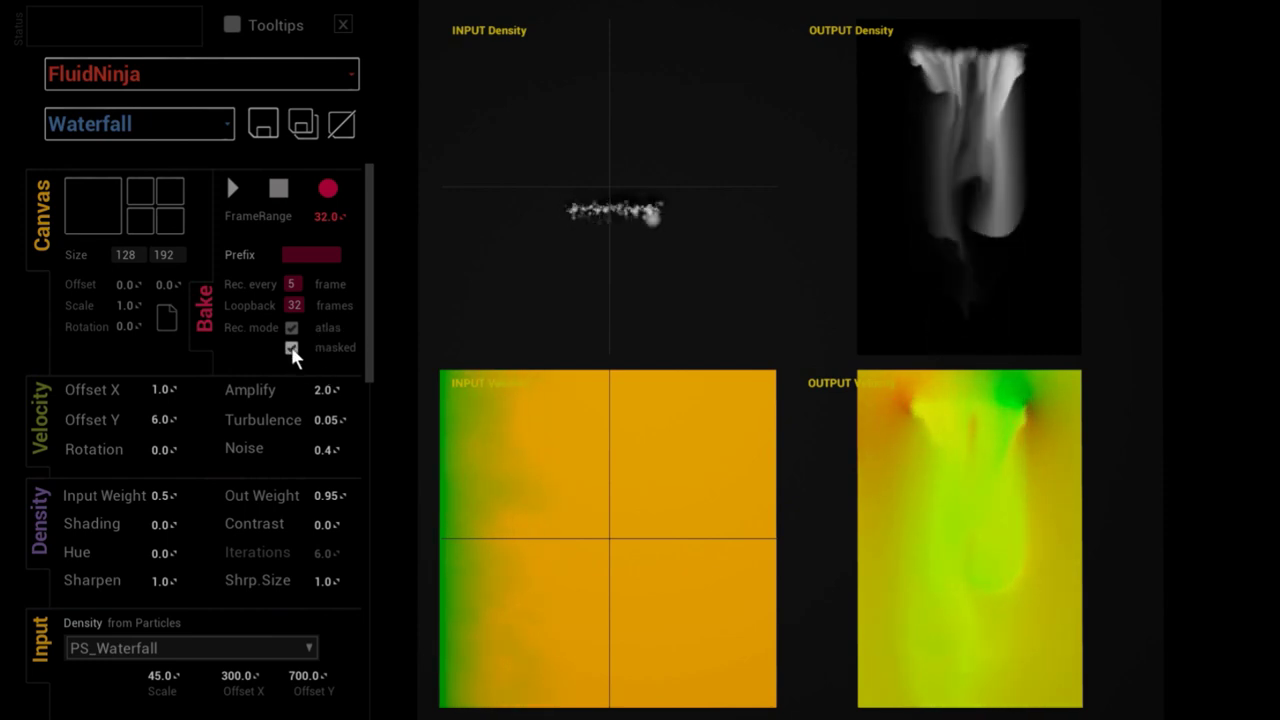
pyautogui.click(291, 348)
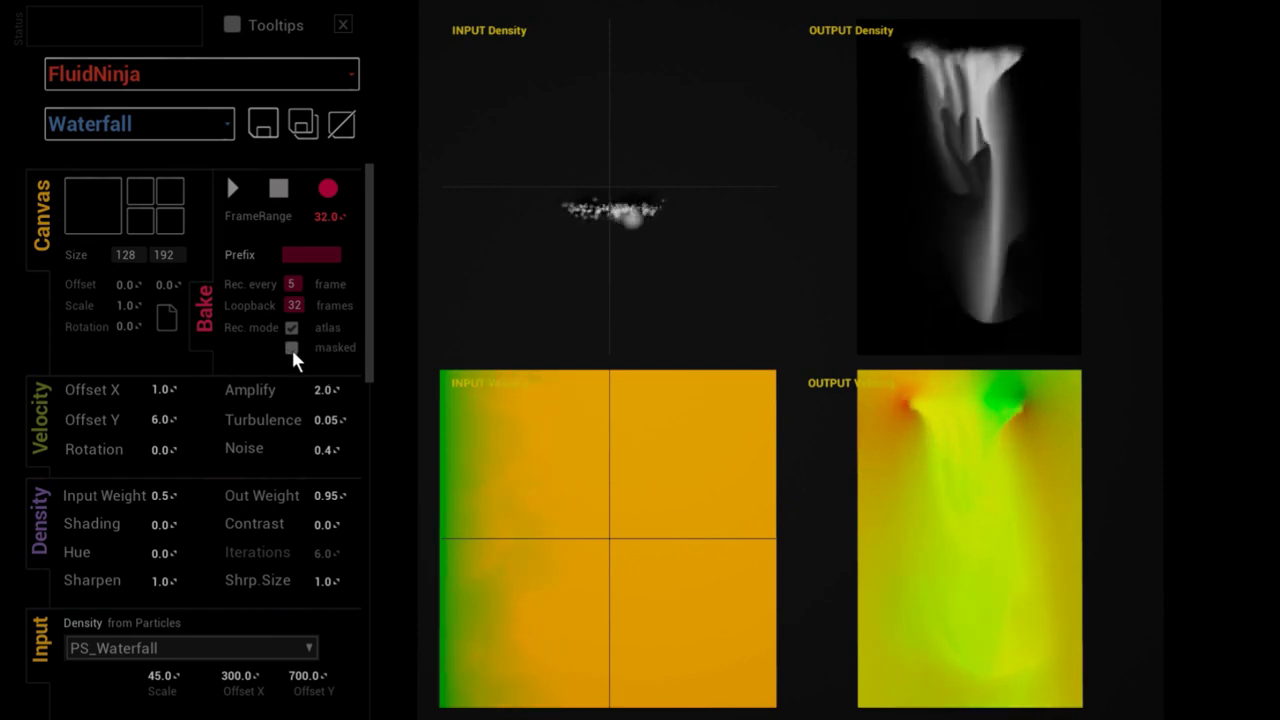
pyautogui.click(311, 255)
pyautogui.write('water')
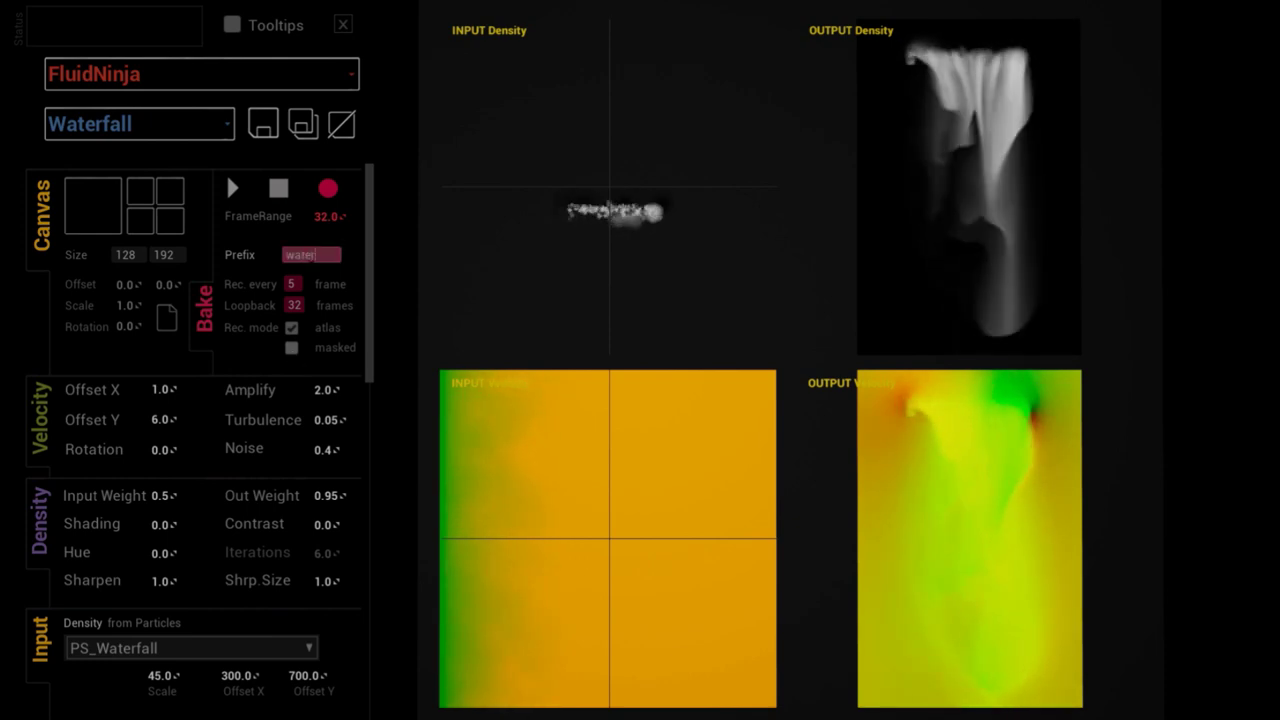
pyautogui.write('fall3')
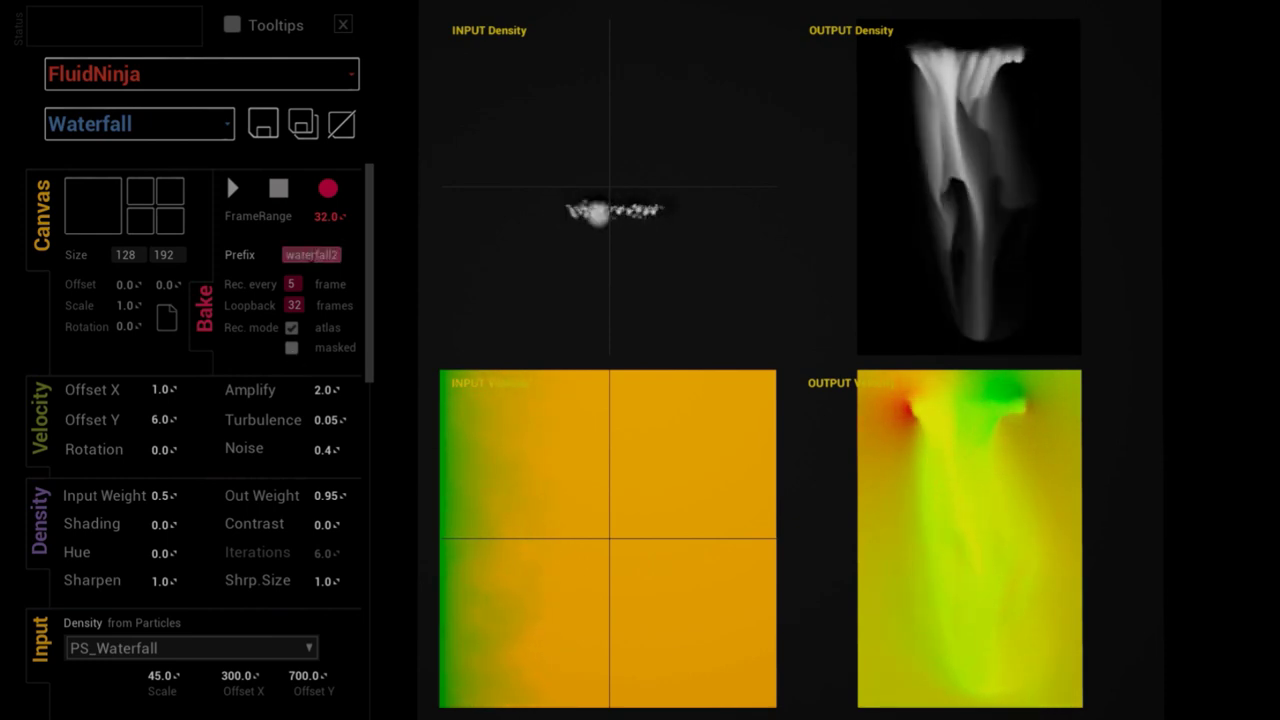
pyautogui.press('Return')
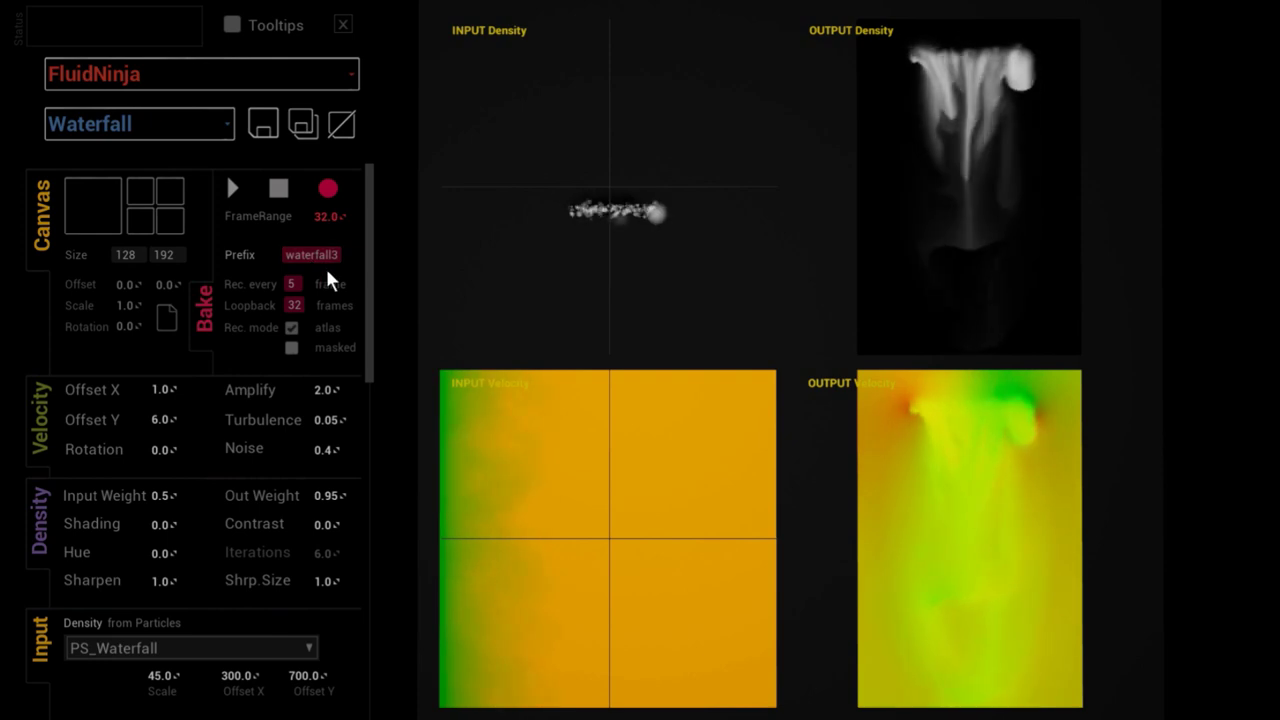
pyautogui.click(357, 187)
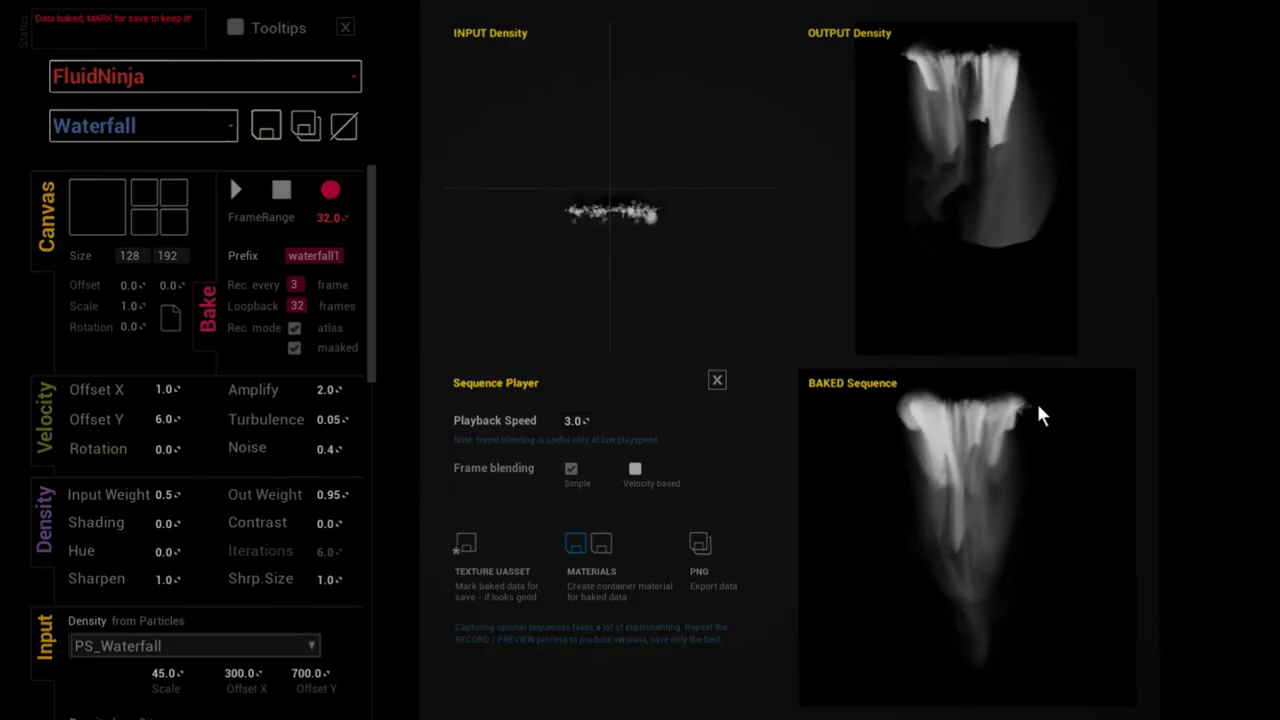
# - Lower the baked sequence's playback speed from 3.0 to 1.0
pyautogui.moveTo(577, 420); pyautogui.dragTo(560, 420)
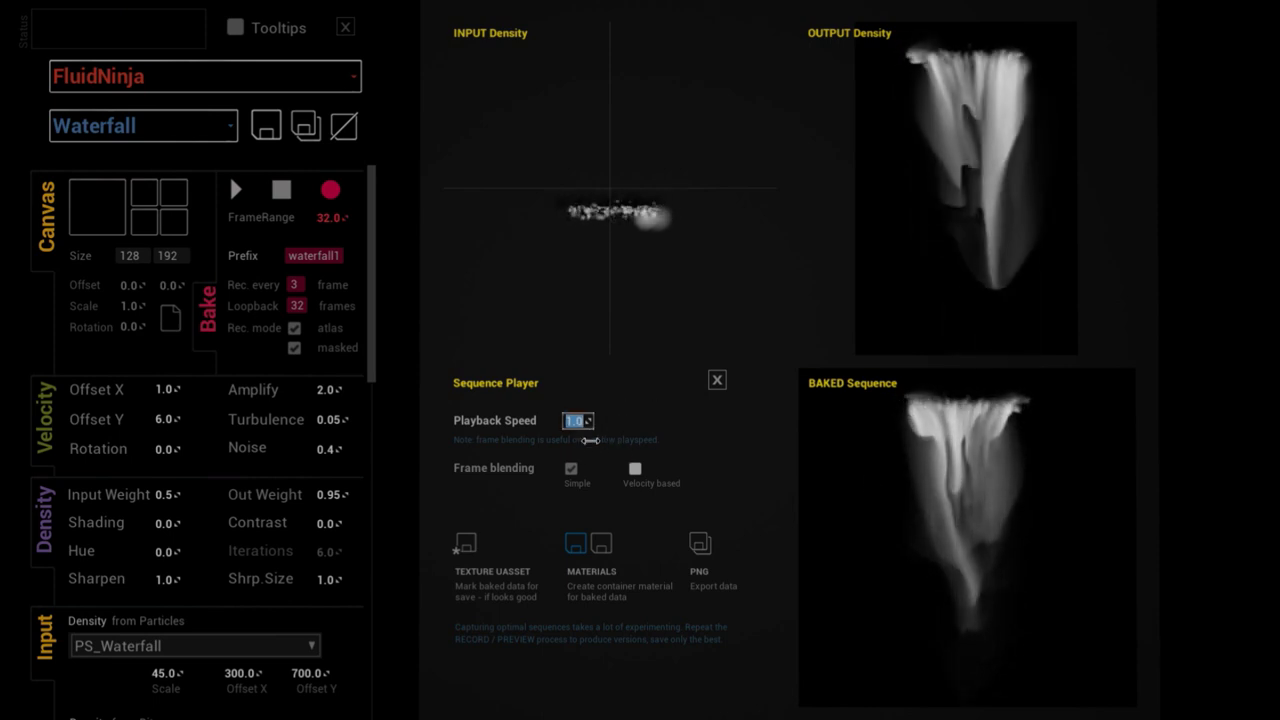
# - Enable velocity-based frame blending, set playback speed to 1, and show the single large output view
pyautogui.moveTo(579, 432)
pyautogui.mouseDown()
pyautogui.moveTo(568, 432)
pyautogui.moveTo(589, 440)
pyautogui.mouseUp()
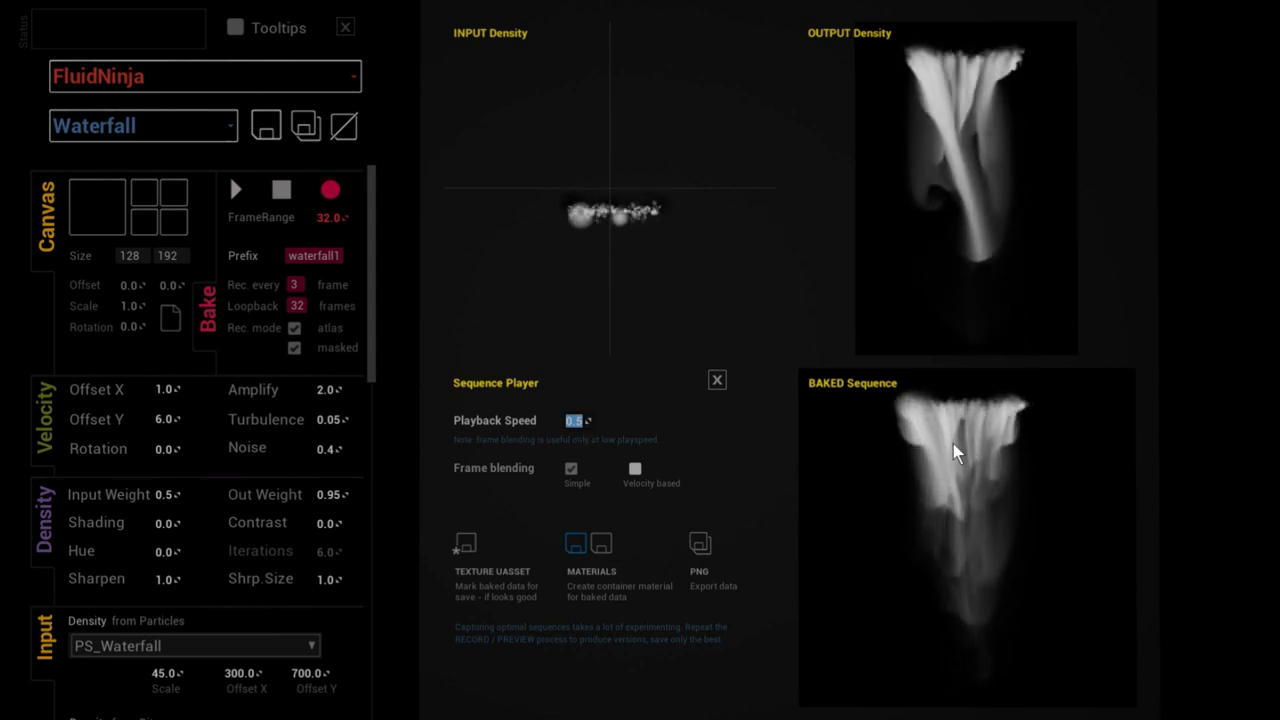
pyautogui.click(635, 469)
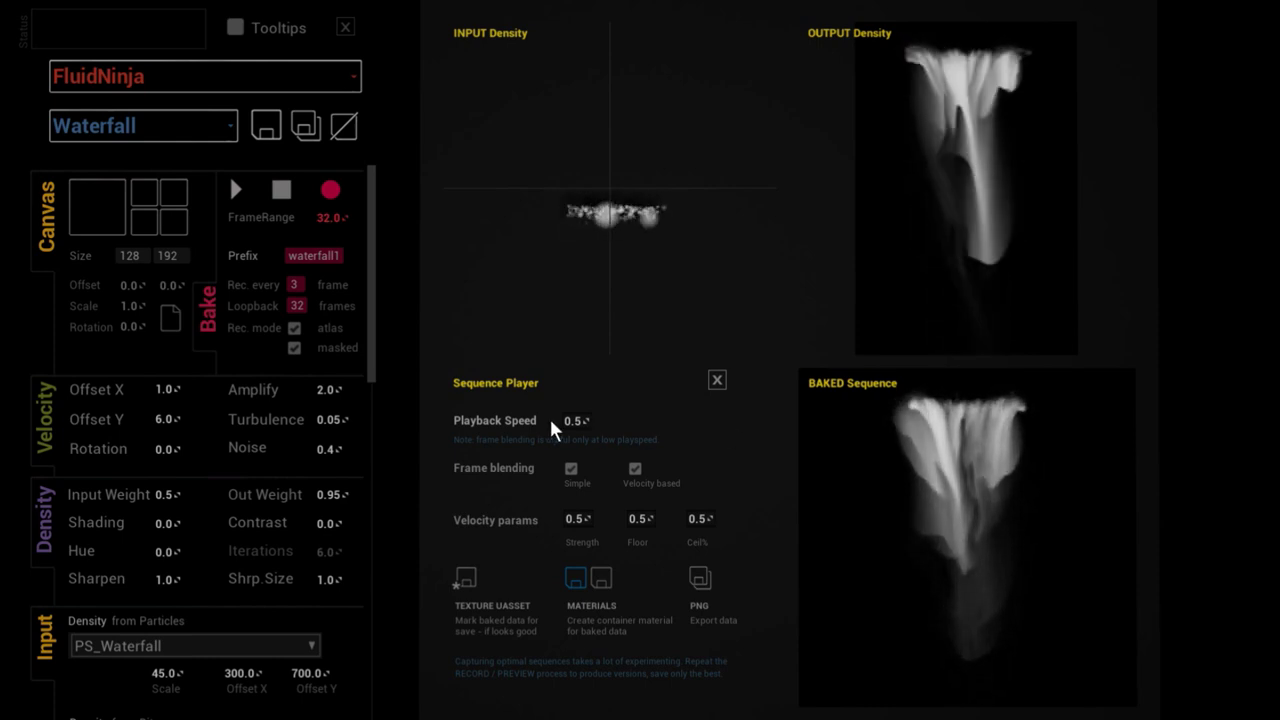
pyautogui.click(576, 421)
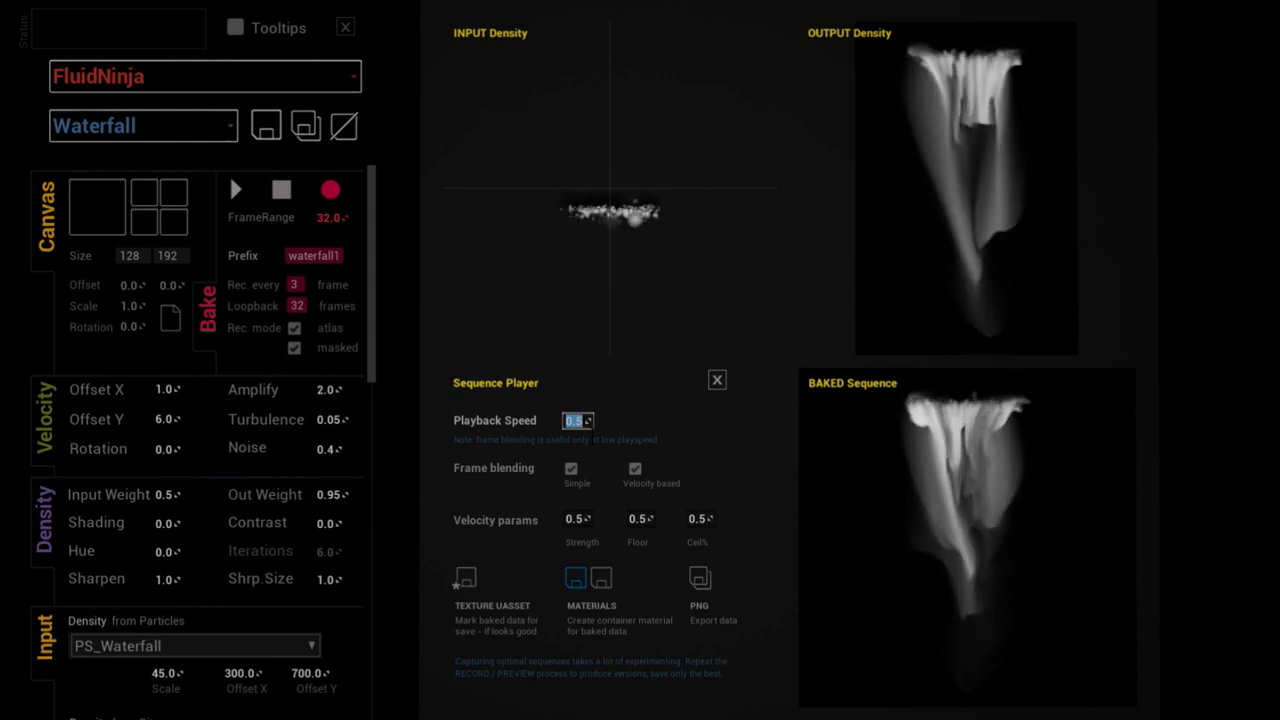
pyautogui.write('1')
pyautogui.press('Return')
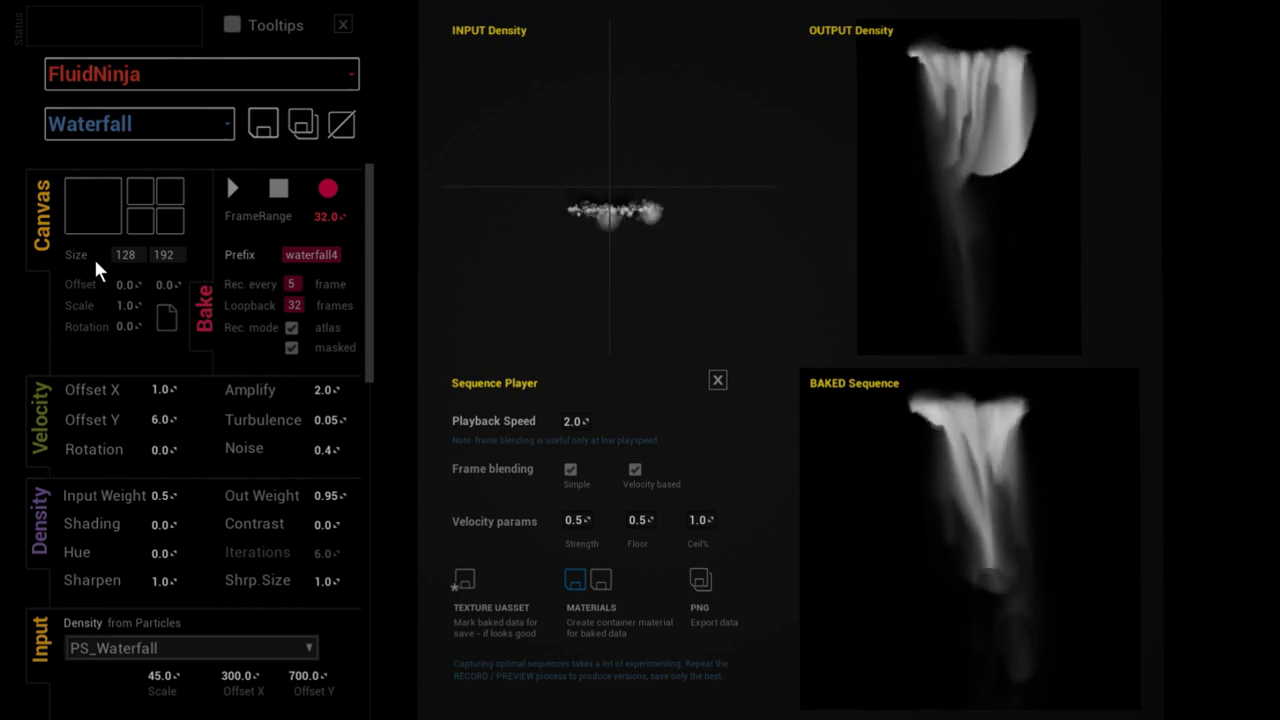
pyautogui.click(98, 206)
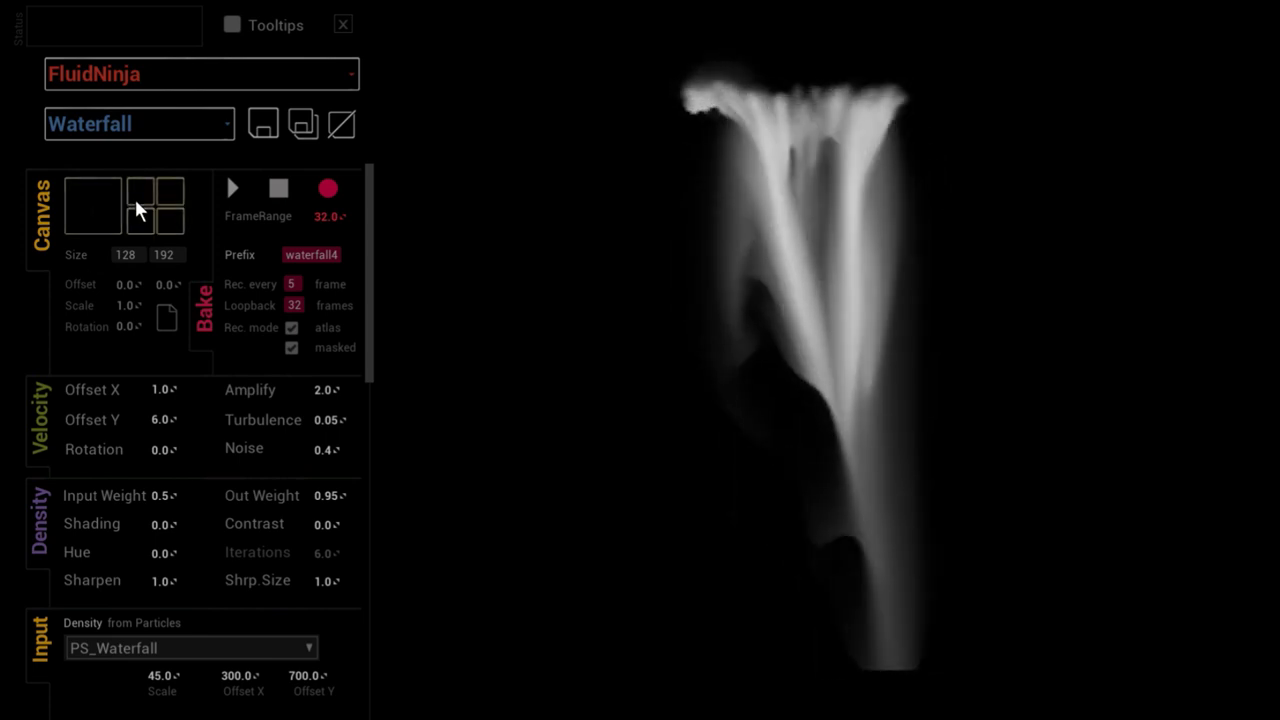
# - Return to the four-panel input/output preview layout and select the frame range field
pyautogui.click(141, 196)
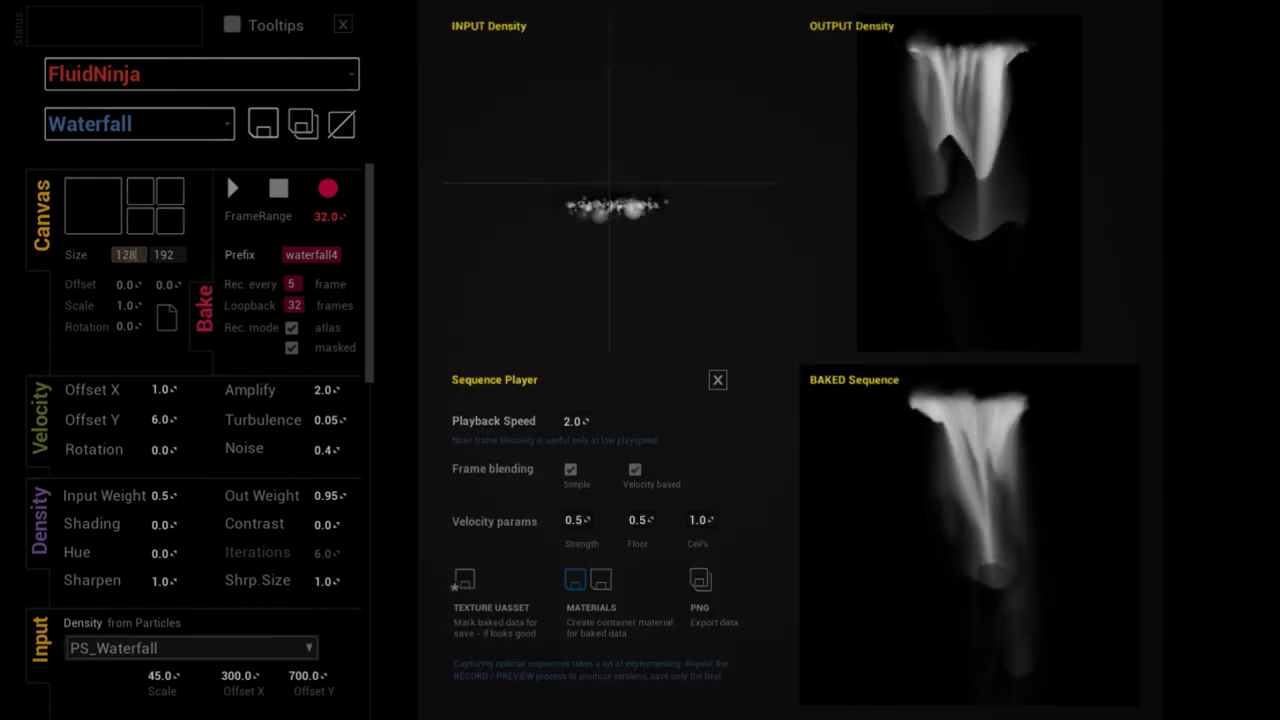
pyautogui.click(330, 230)
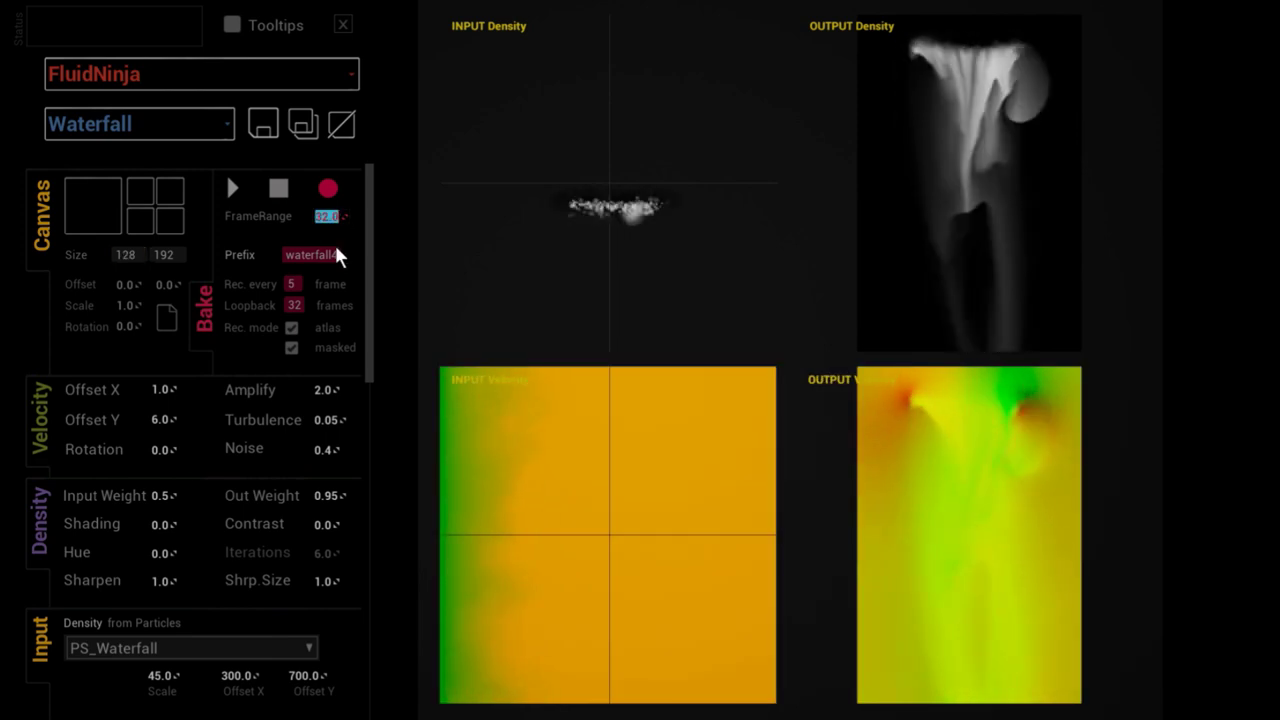
# - Set the frame range to 16 and the canvas size to 128 × 128
pyautogui.write('16')
pyautogui.press('Return')
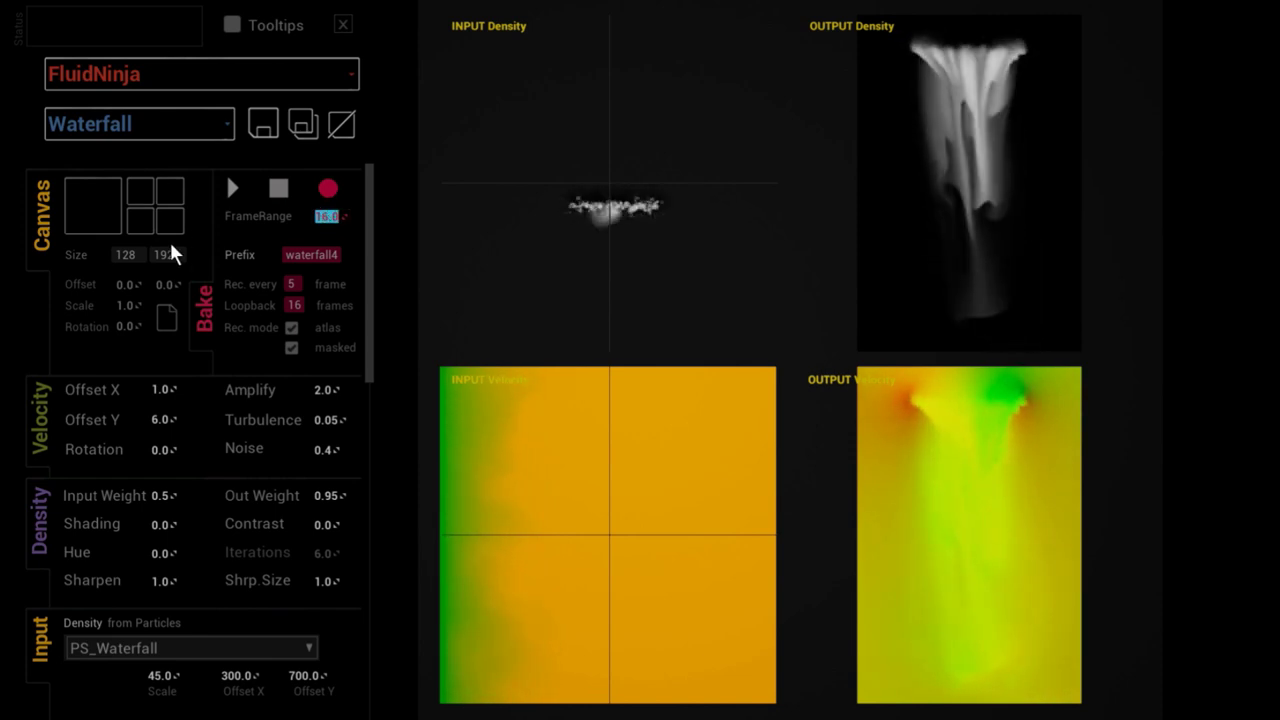
pyautogui.click(125, 254)
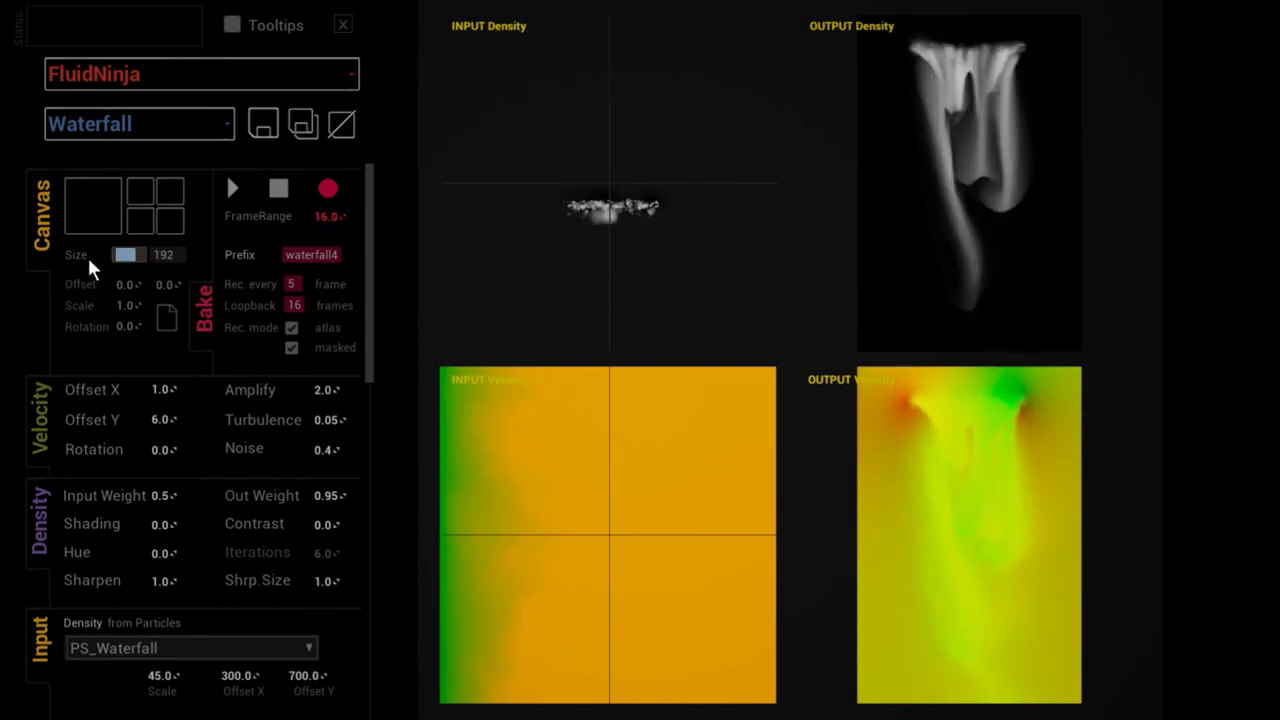
pyautogui.write('128')
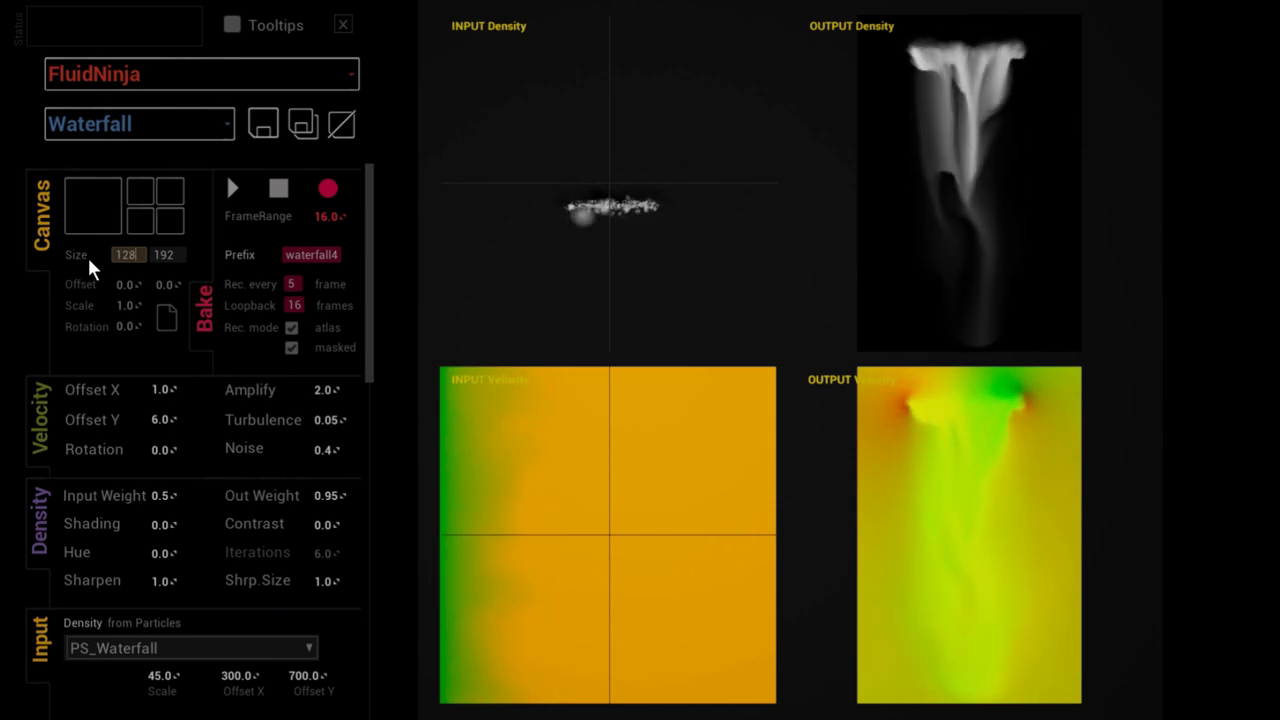
pyautogui.press('Tab')
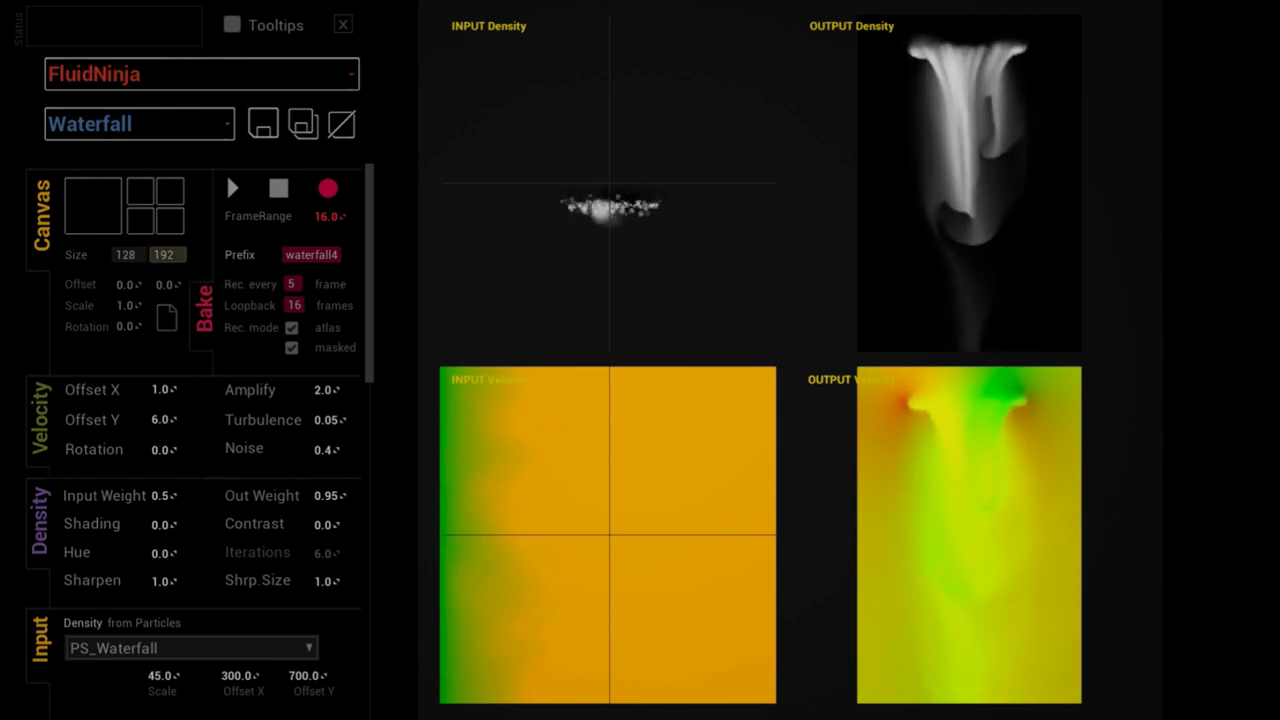
pyautogui.write('128')
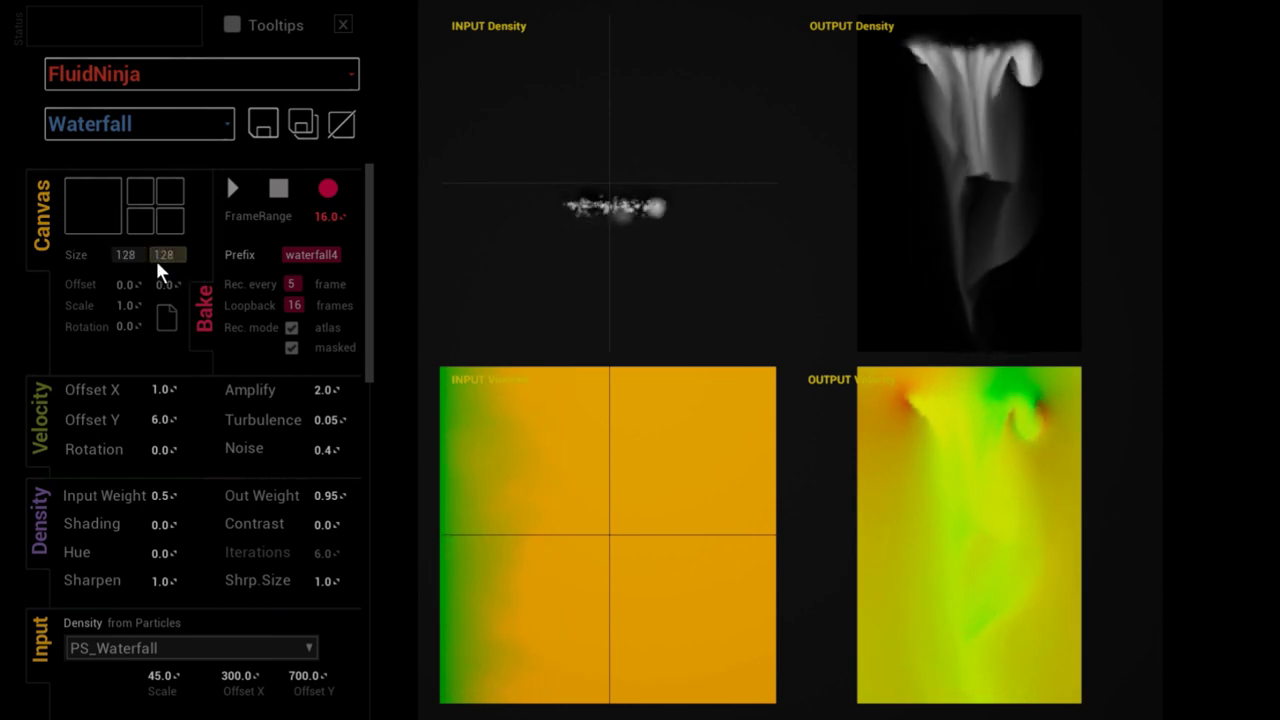
pyautogui.press('Return')
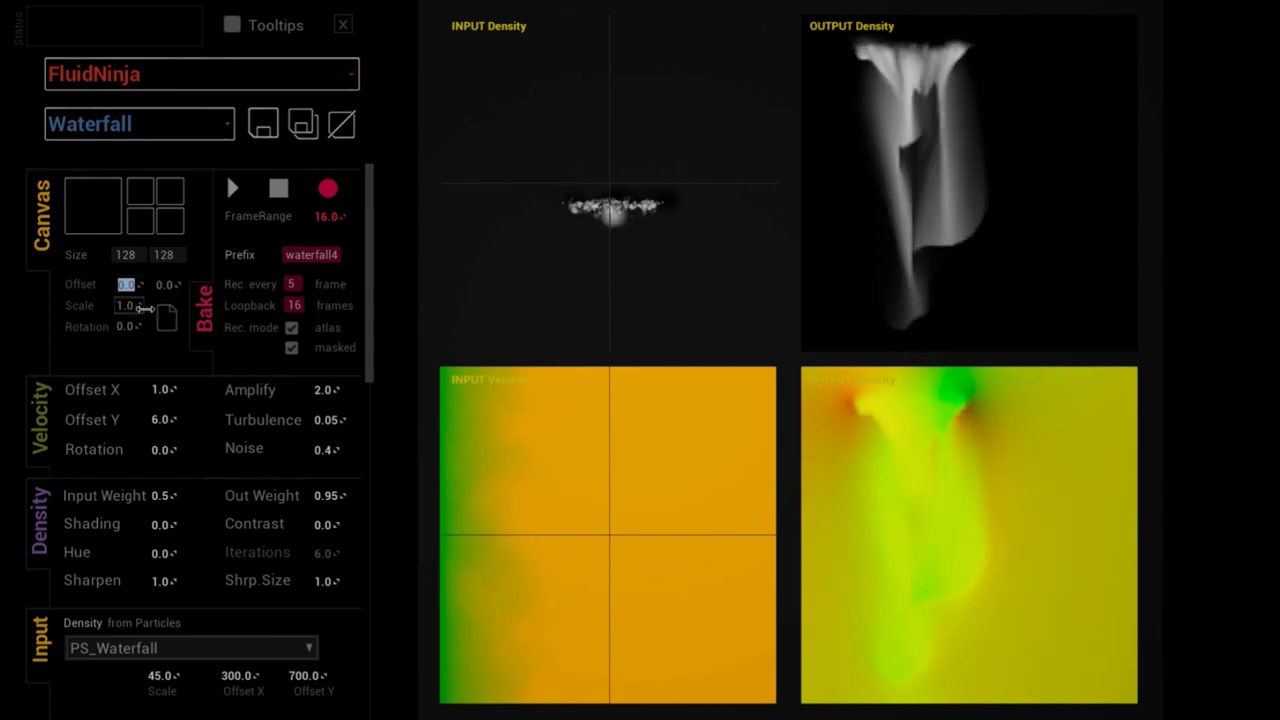
# - Try canvas offsets 0.5, 0.22, -0.1 and 0, finally applying -0.2
pyautogui.write('0.5')
pyautogui.press('Return')
pyautogui.write('0.22')
pyautogui.press('Return')
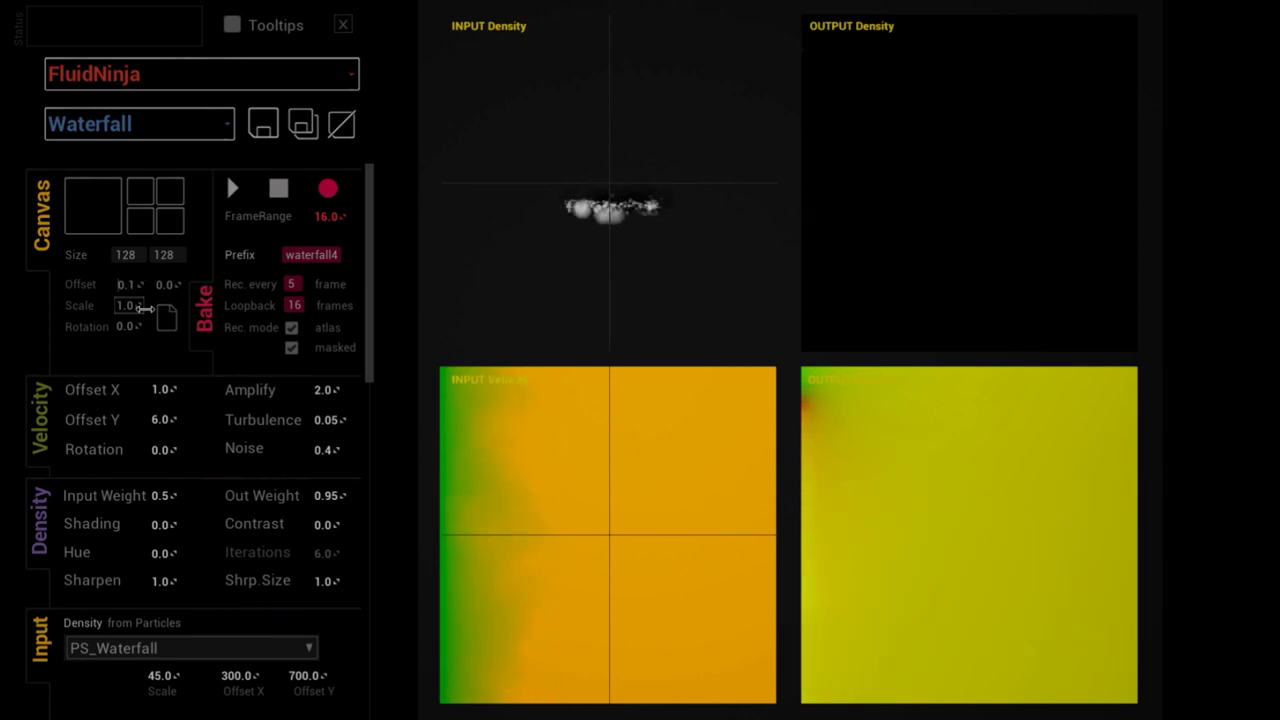
pyautogui.write('-0.1')
pyautogui.press('Return')
pyautogui.write('0')
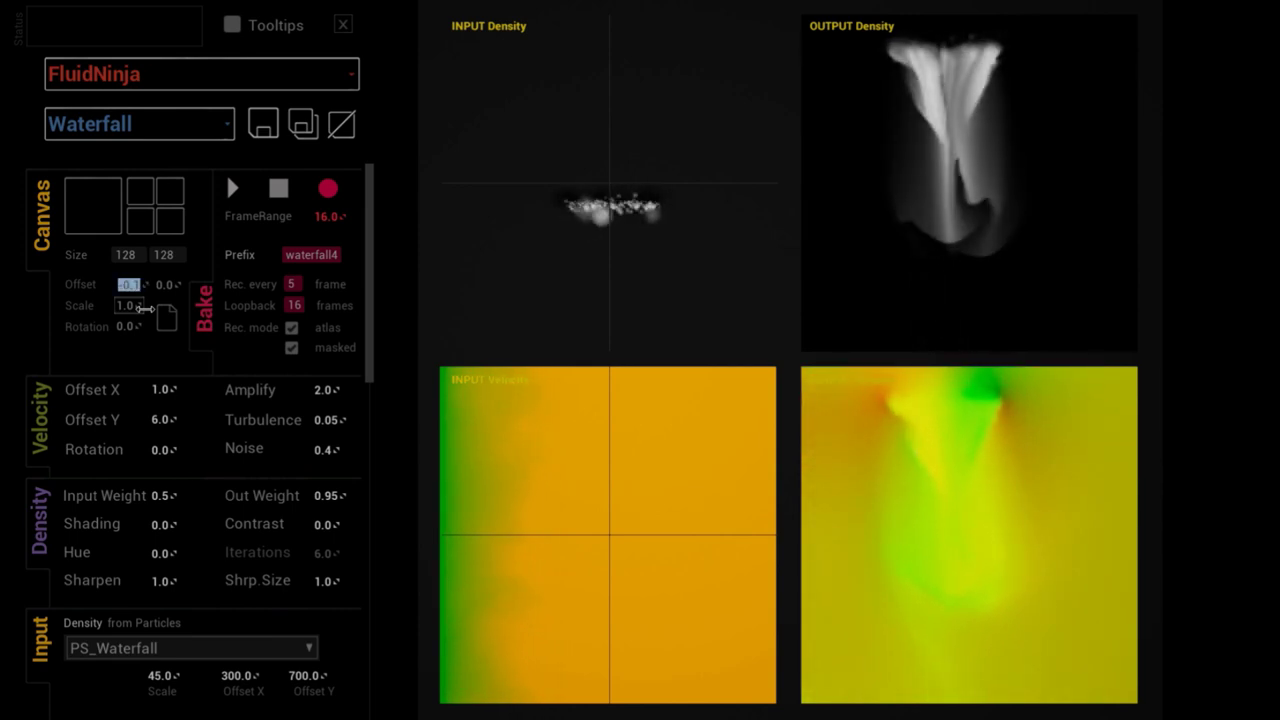
pyautogui.press('Return')
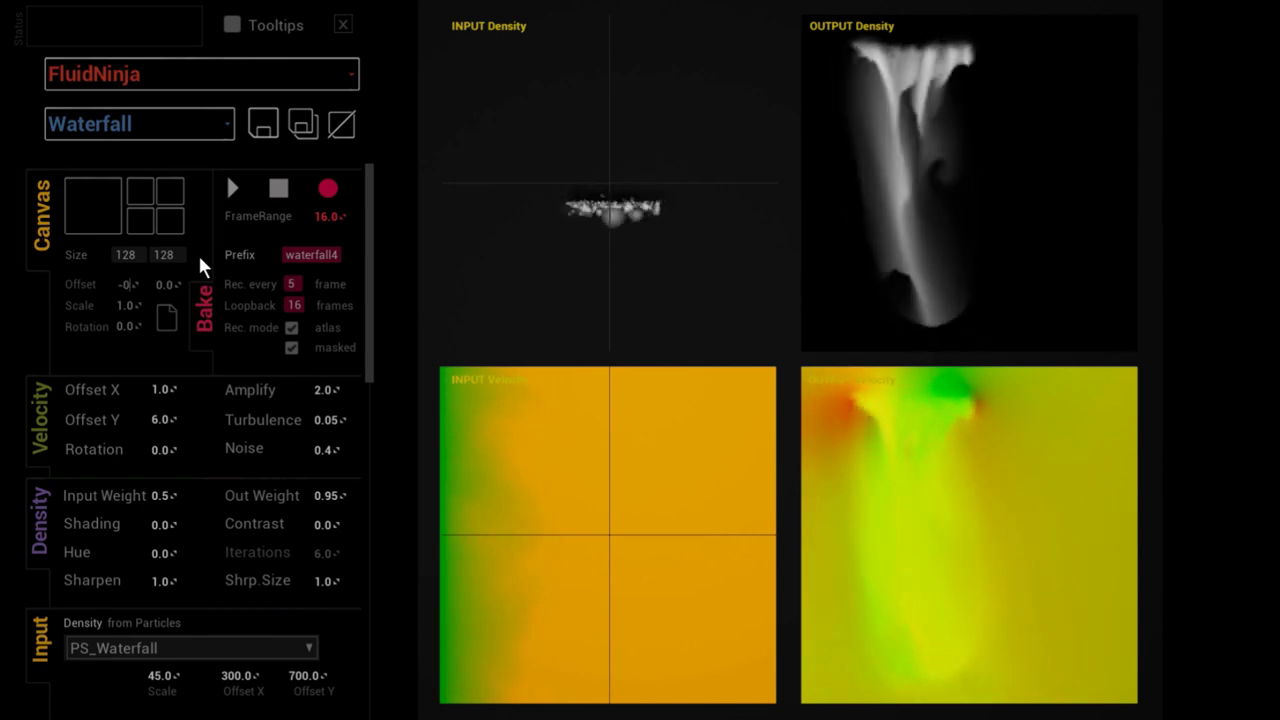
pyautogui.write('-0.2')
pyautogui.press('Return')
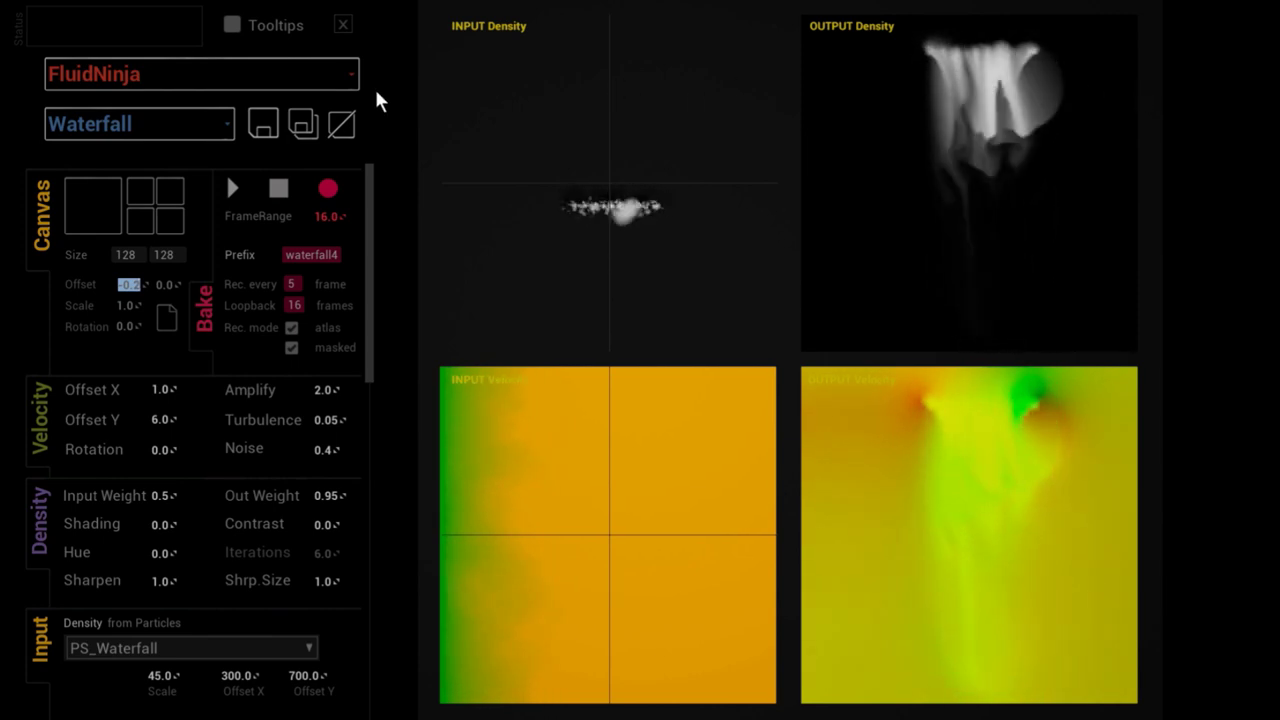
pyautogui.click(108, 87)
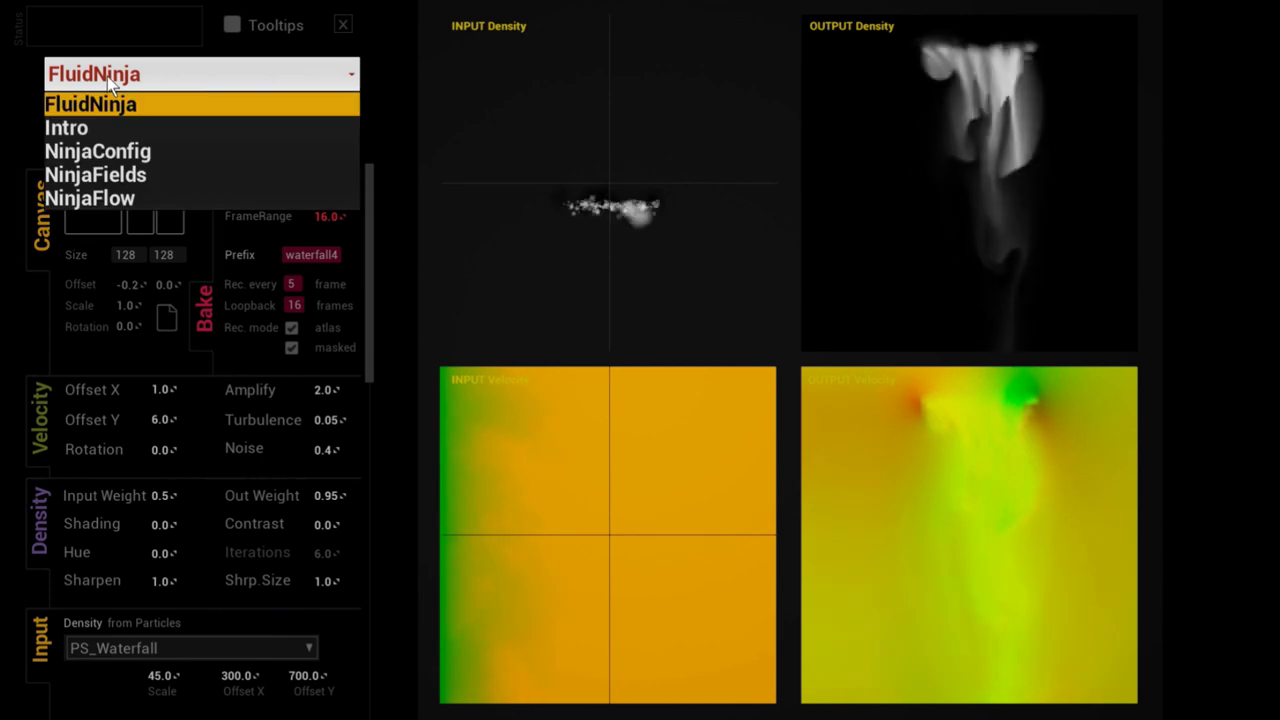
# - Switch to the NinjaConfig module to check the Save textures with sRGB option
pyautogui.click(110, 152)
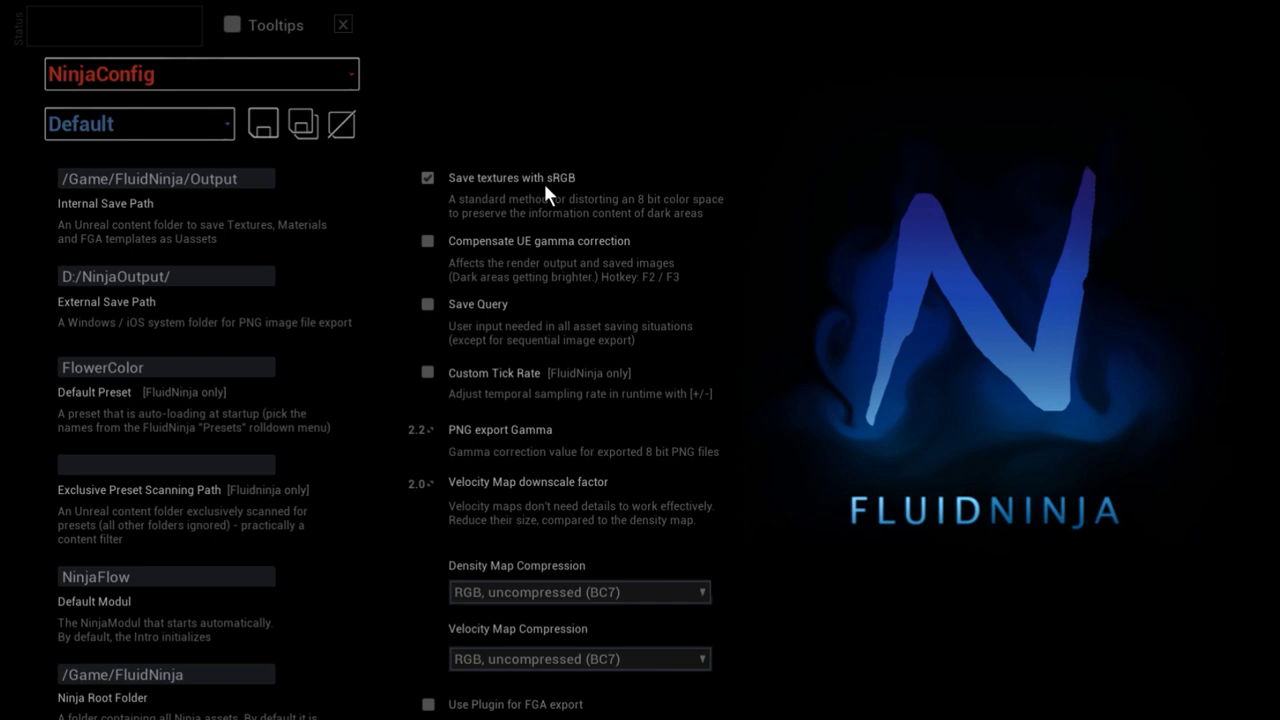
pyautogui.click(163, 77)
# - Load the Waterfall preset in the FluidNinja module and change the bake prefix to waterfall5
pyautogui.click(112, 104)
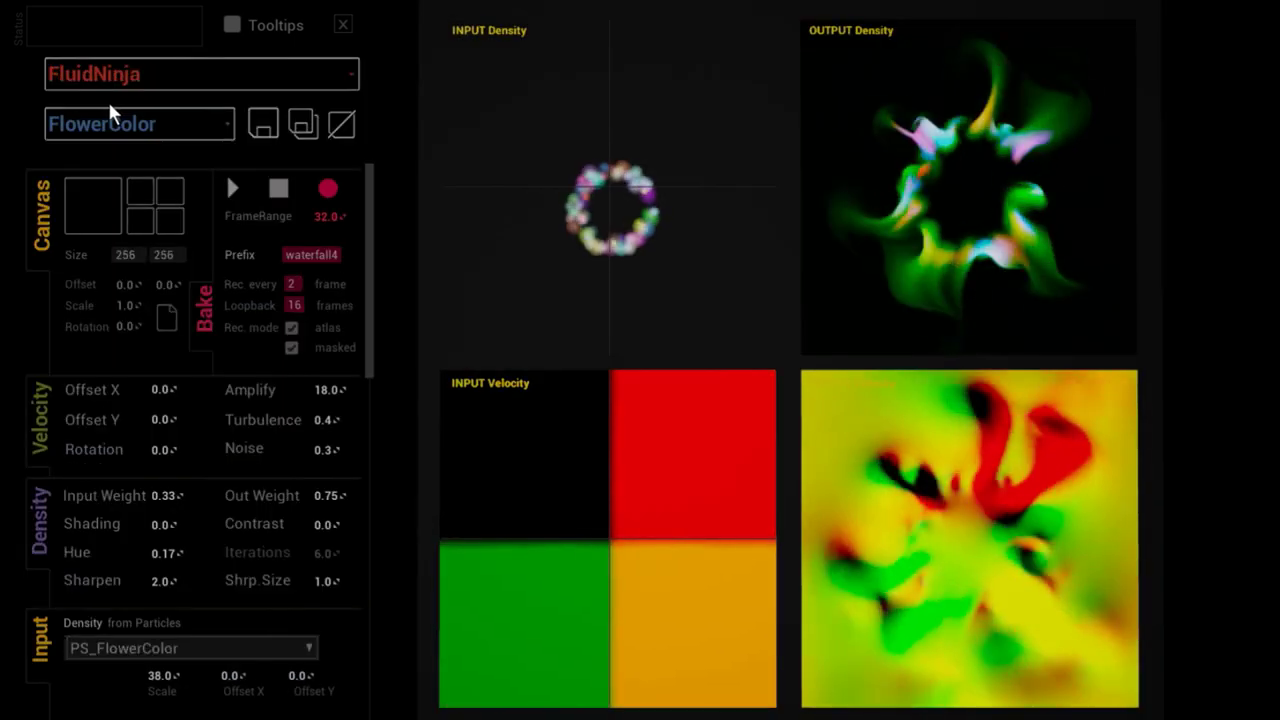
pyautogui.click(226, 124)
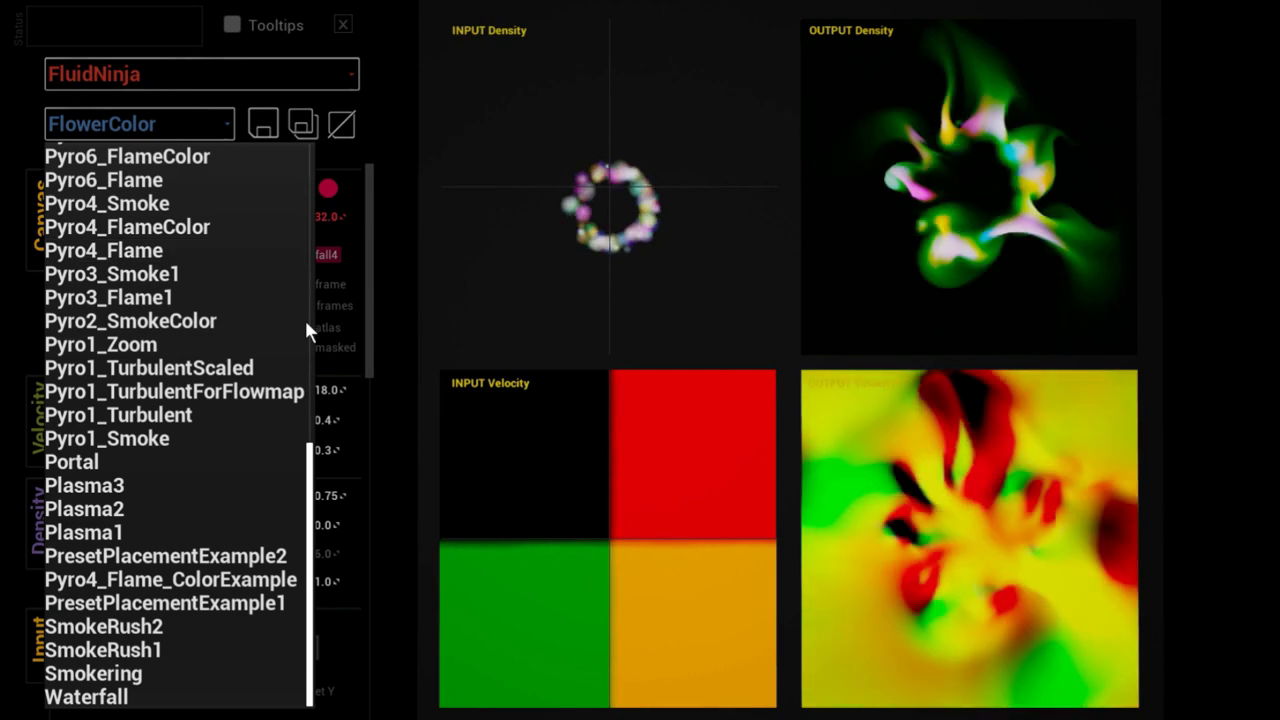
pyautogui.click(88, 697)
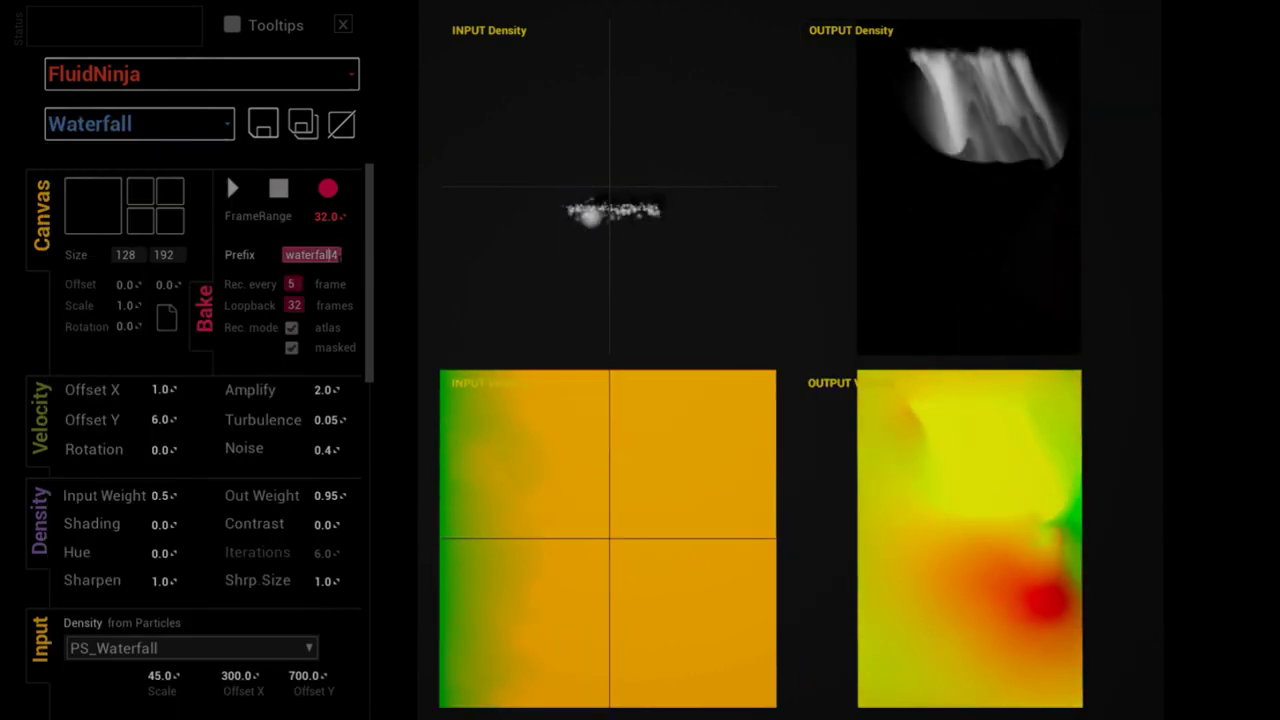
pyautogui.press('BackSpace')
pyautogui.write('5')
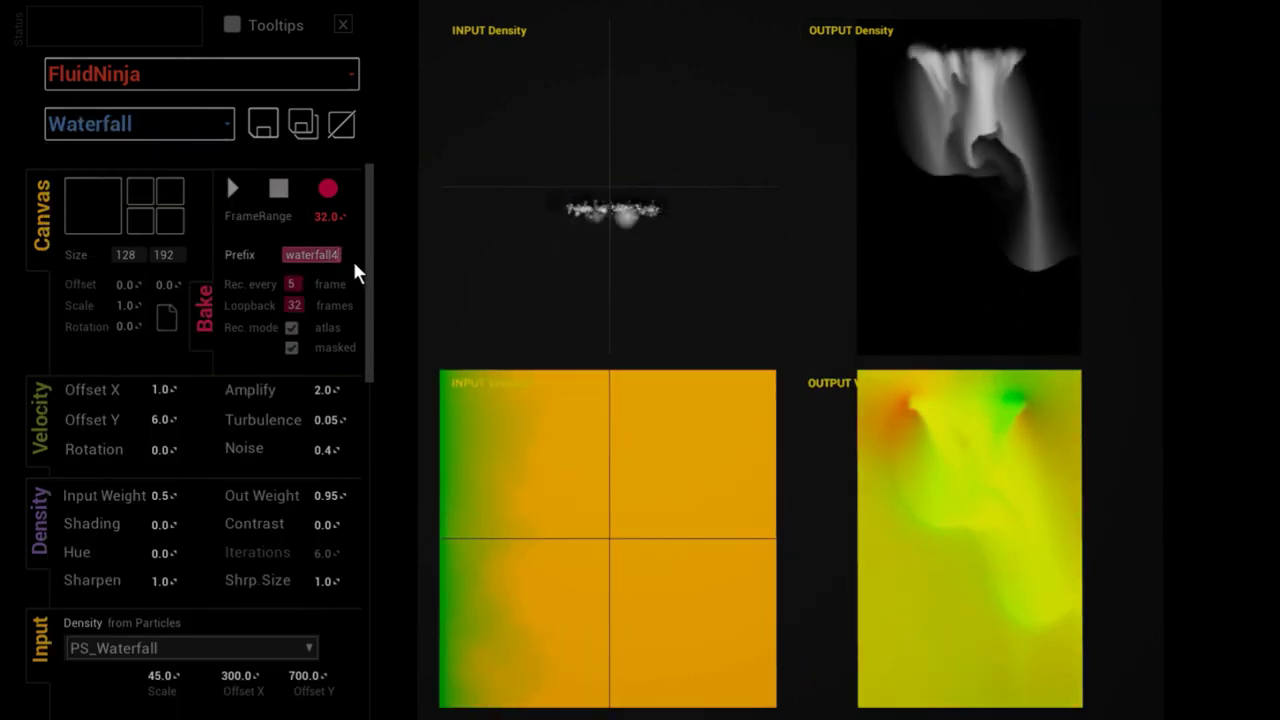
# - Record the waterfall5 flipbook bake, mark its textures as UASSET for saving, and close FluidNinja
pyautogui.click(328, 188)
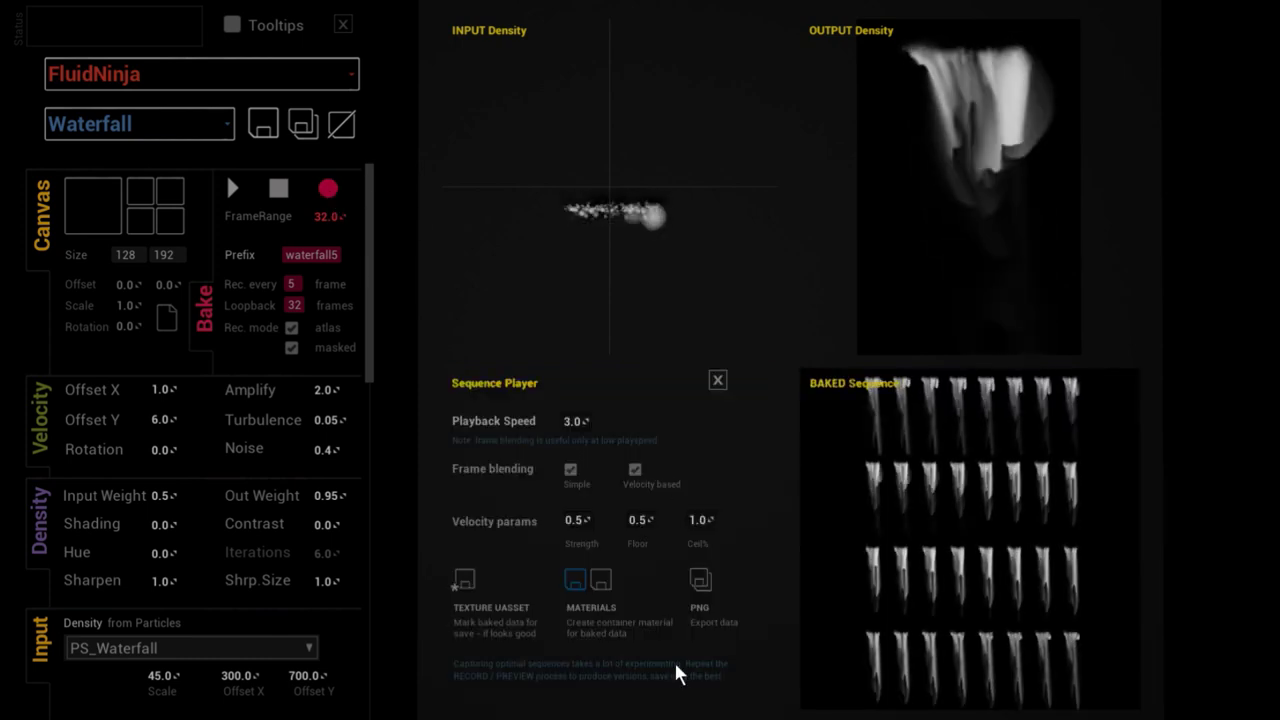
pyautogui.click(467, 582)
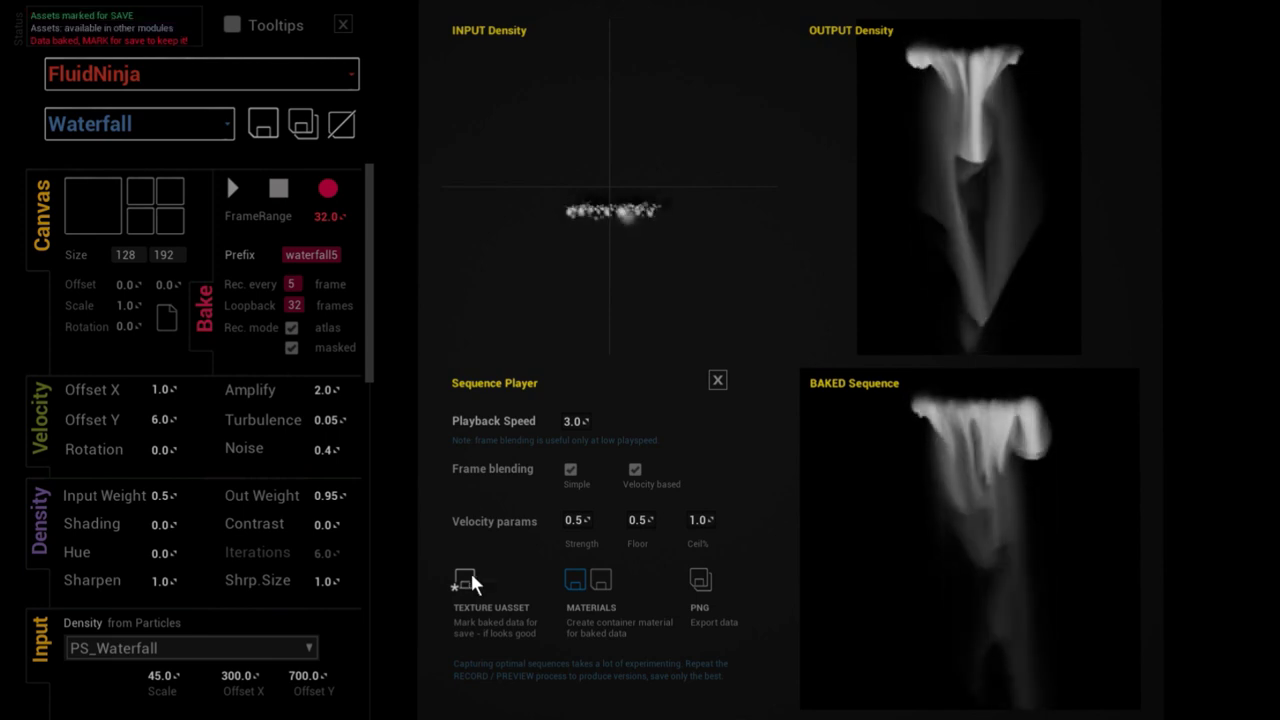
pyautogui.click(342, 27)
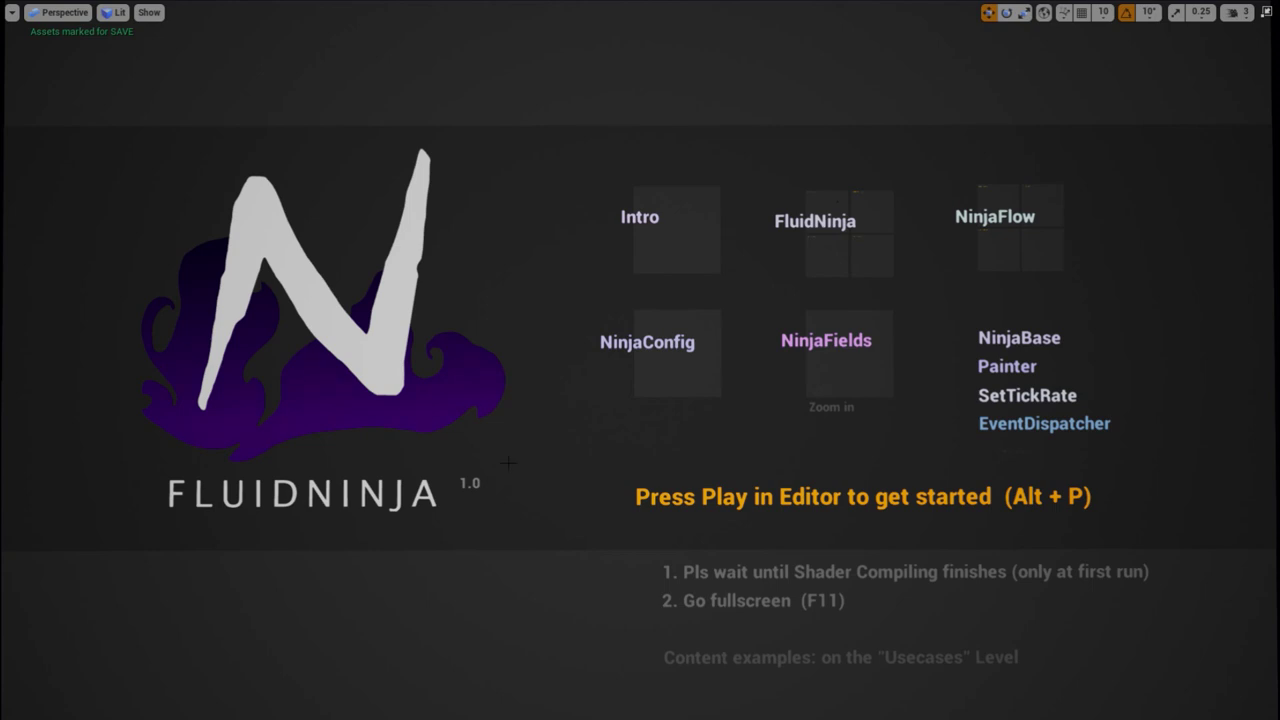
# - Open waterfall5_density from Content/FluidNinja/Output and switch its sRGB off, then back on
pyautogui.press('F11')
pyautogui.click(84, 626)
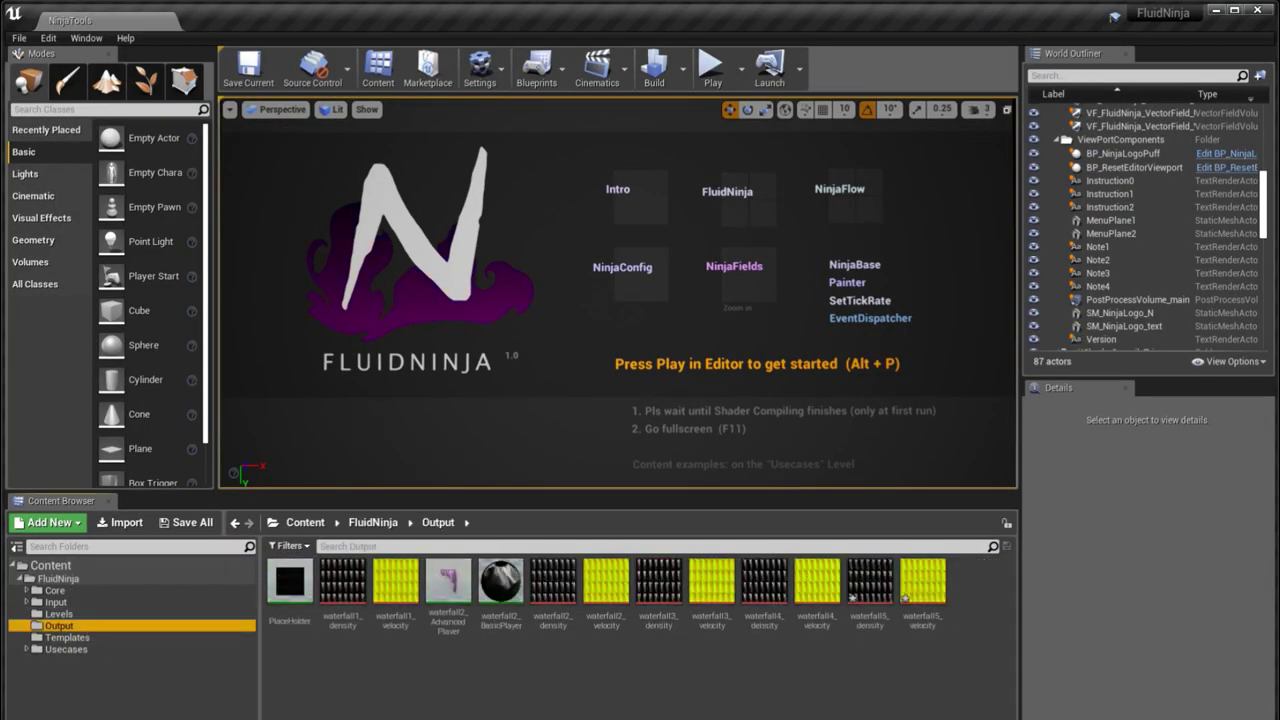
pyautogui.doubleClick(883, 588)
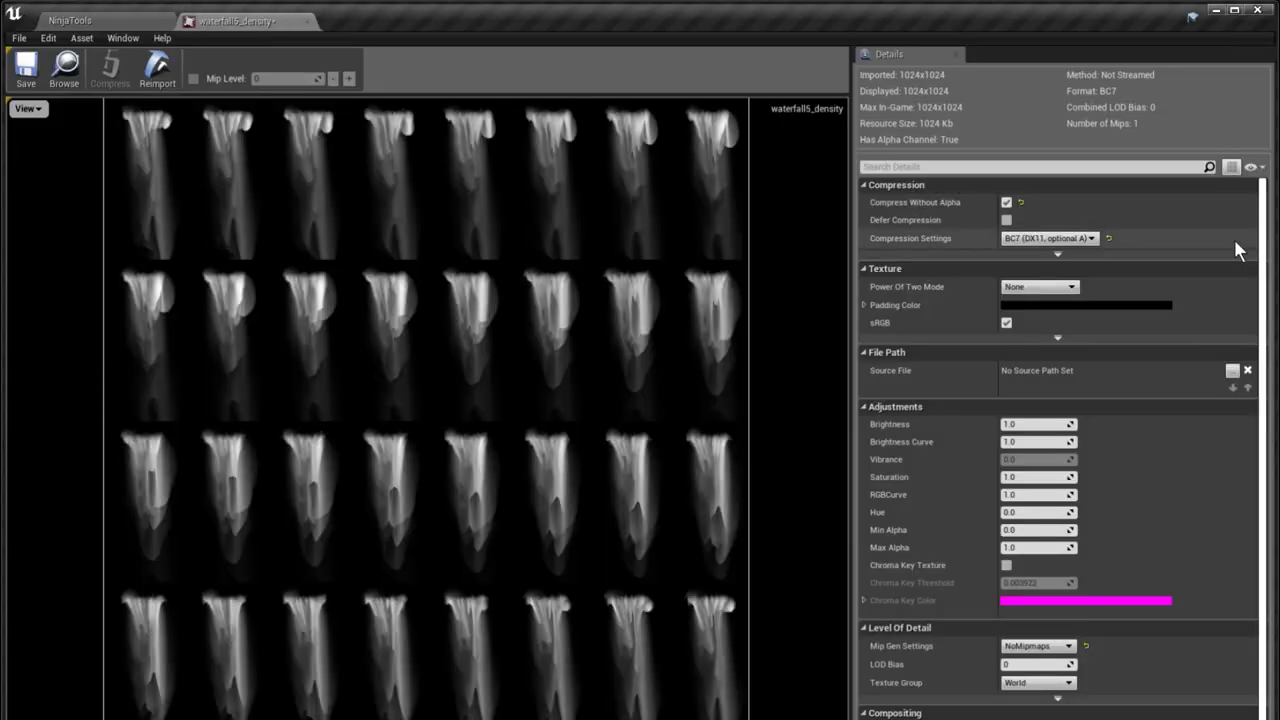
pyautogui.click(1006, 323)
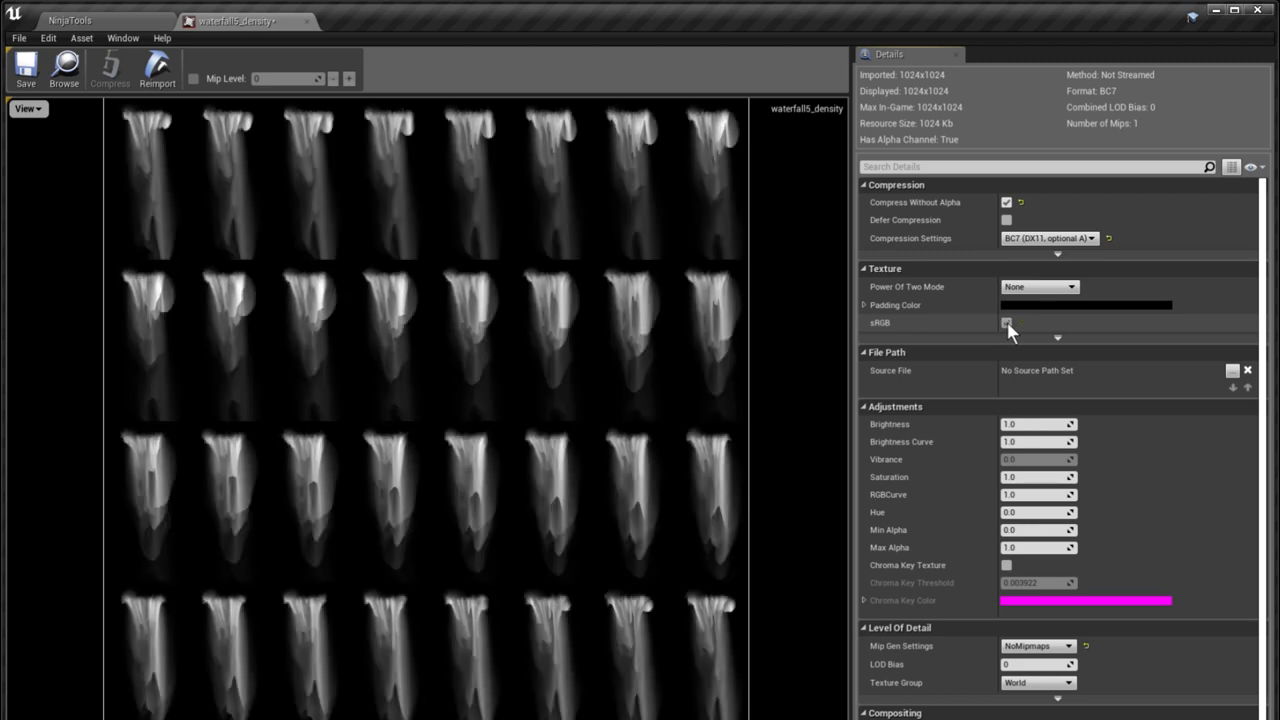
pyautogui.click(1007, 323)
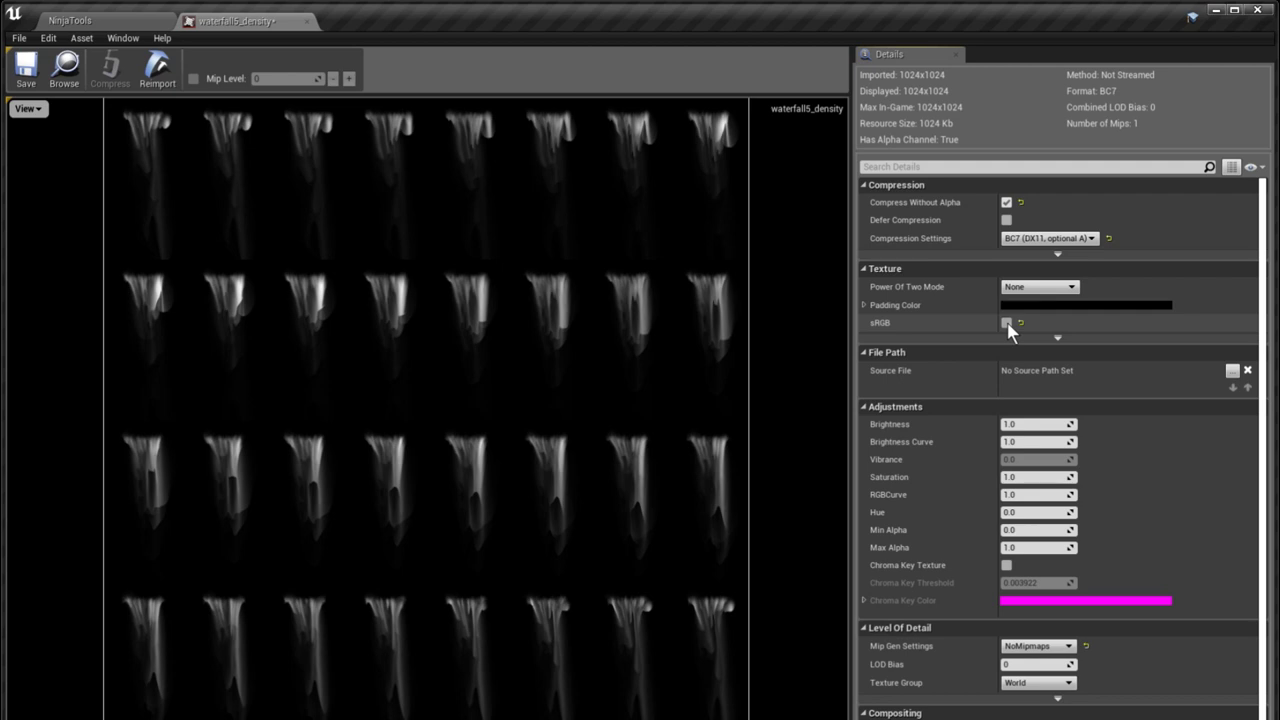